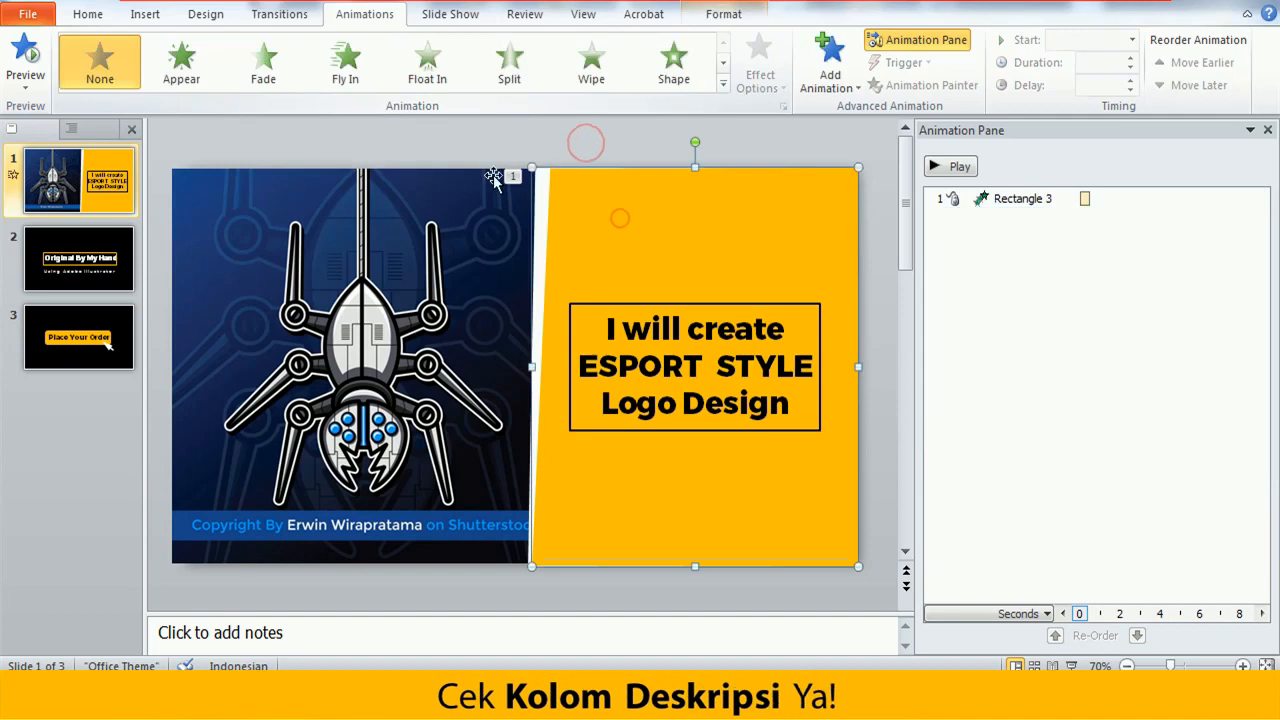
- Apply the Fade animation to the yellow panel on slide 1 and the Zoom animation to its three-line heading text
{"action": "left_click", "coordinate": [263, 66]}
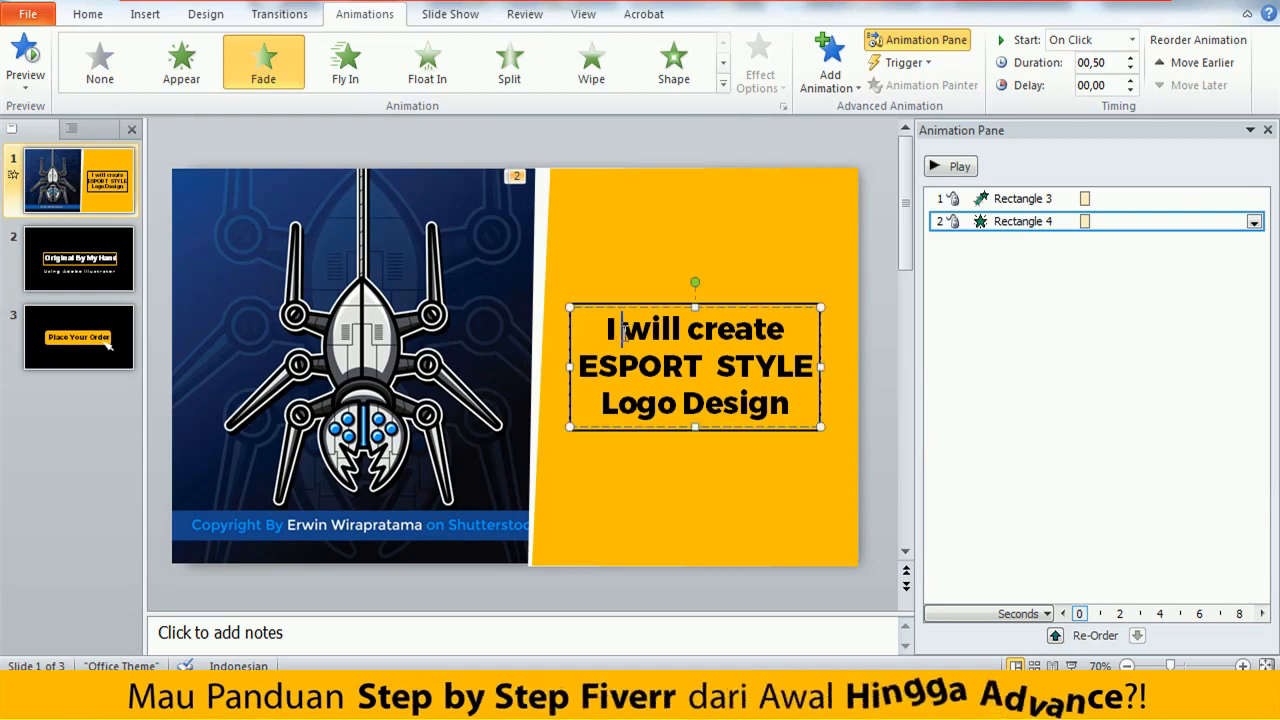
{"action": "left_click", "coordinate": [624, 333]}
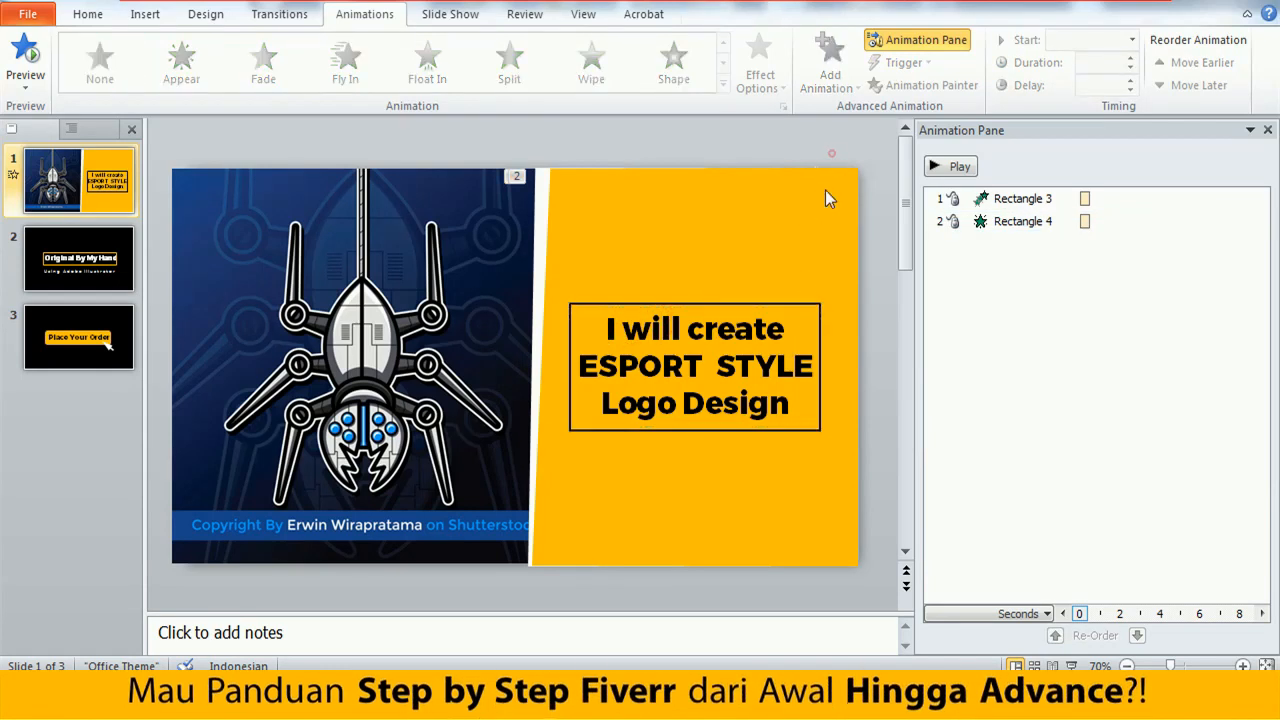
{"action": "left_click", "coordinate": [785, 330]}
{"action": "left_click", "coordinate": [868, 376]}
{"action": "left_click", "coordinate": [779, 371]}
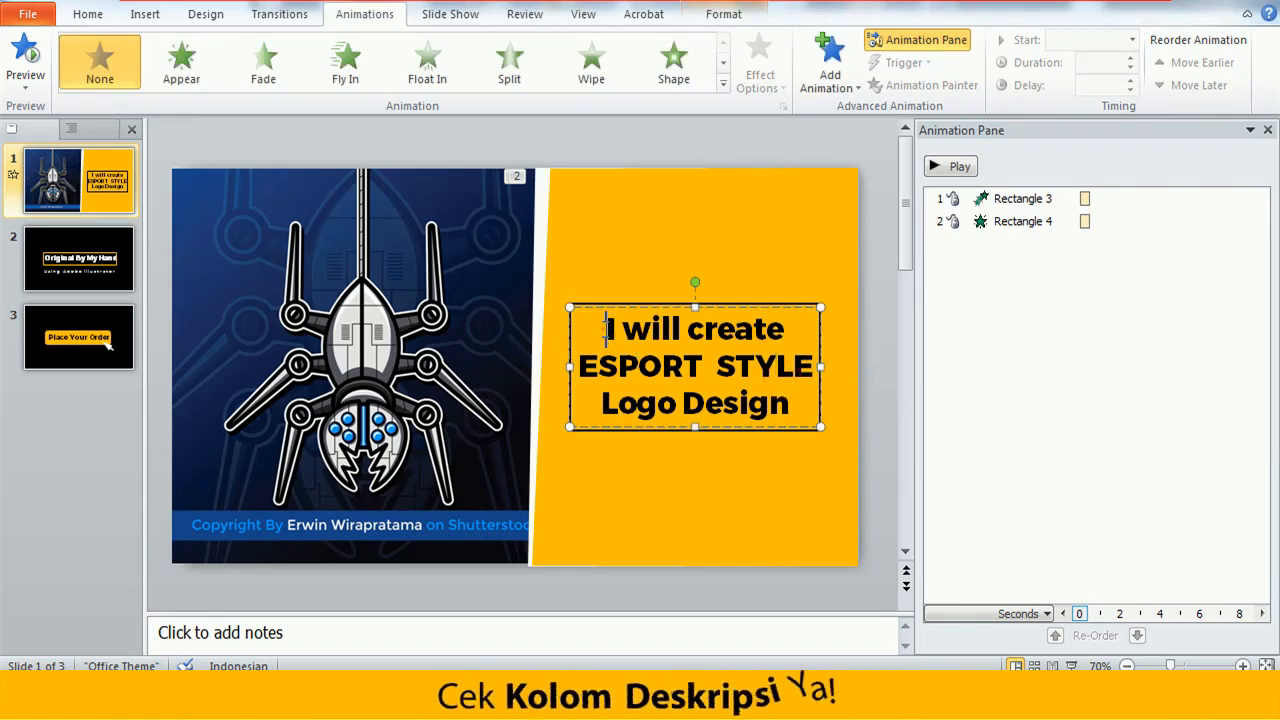
{"action": "left_click_drag", "start_coordinate": [605, 328], "coordinate": [815, 447]}
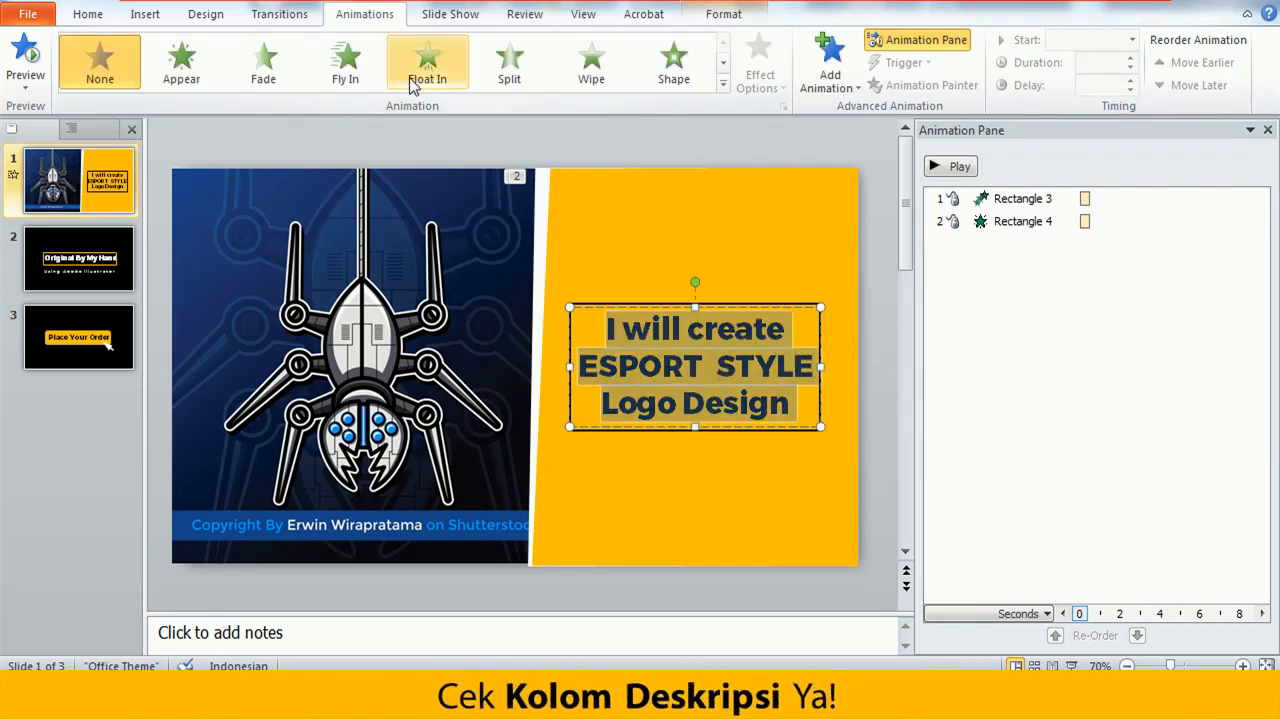
{"action": "left_click", "coordinate": [723, 62]}
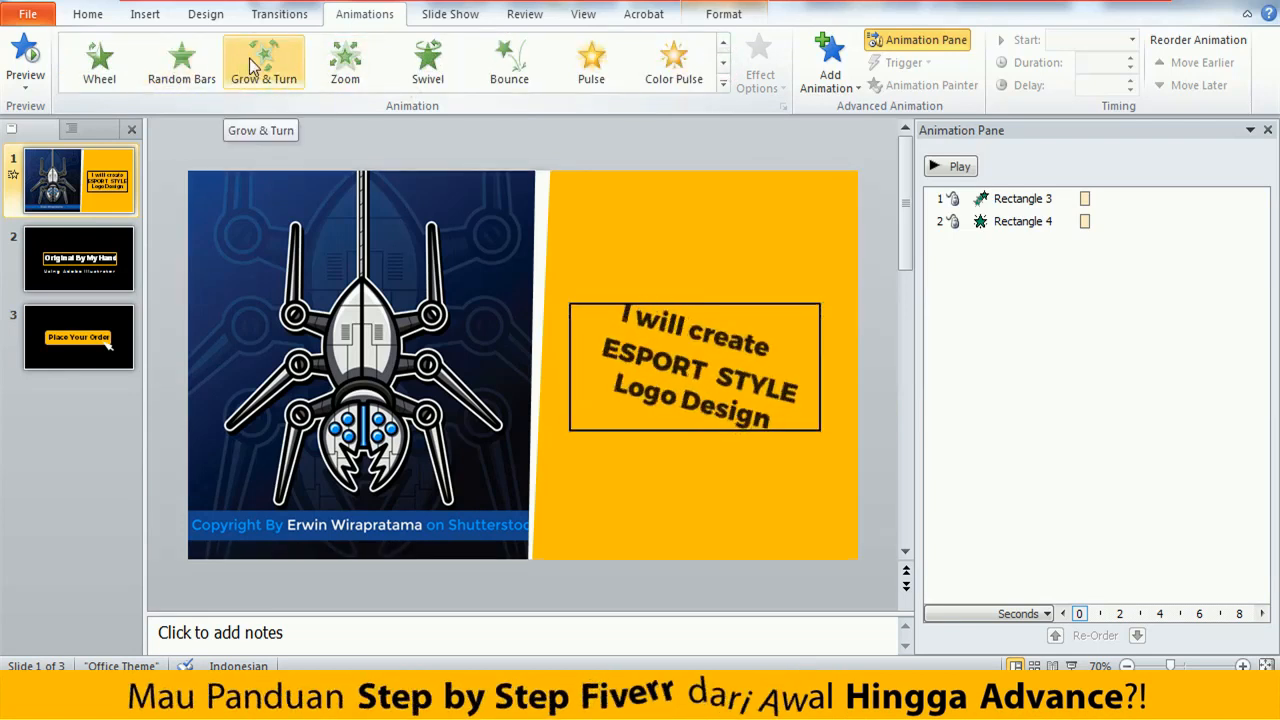
{"action": "left_click", "coordinate": [338, 66]}
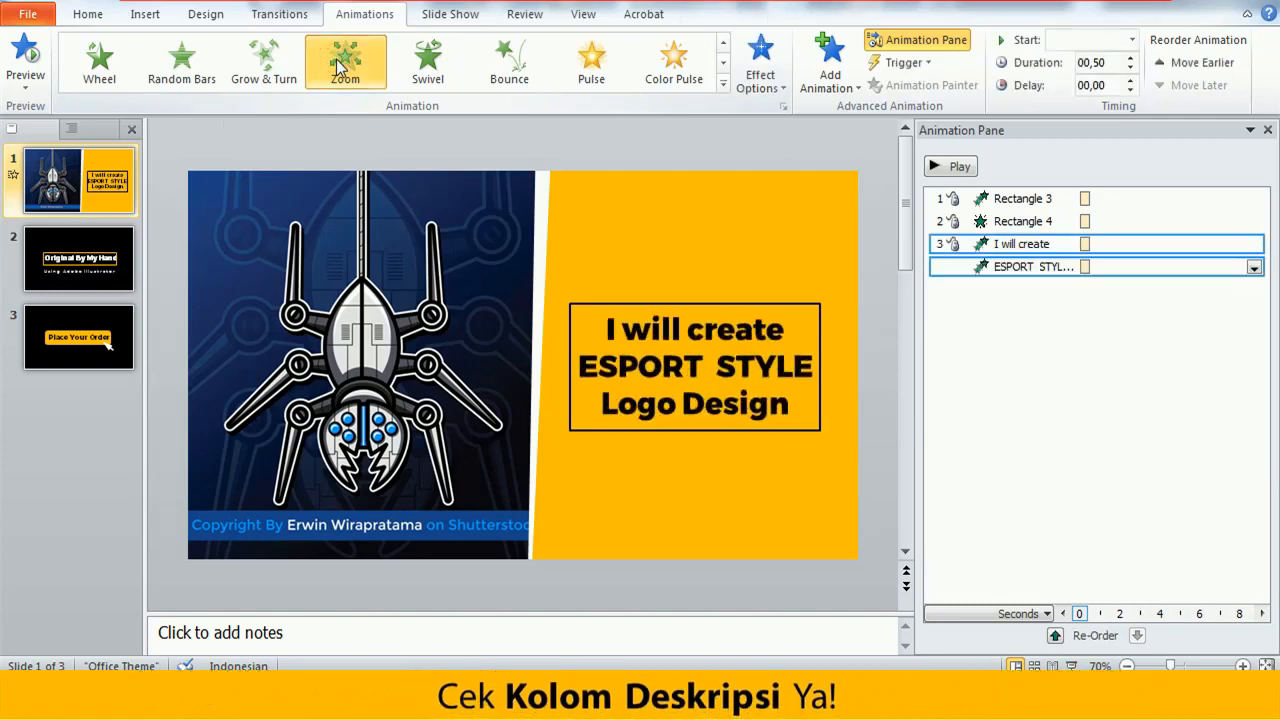
{"action": "left_click", "coordinate": [644, 146]}
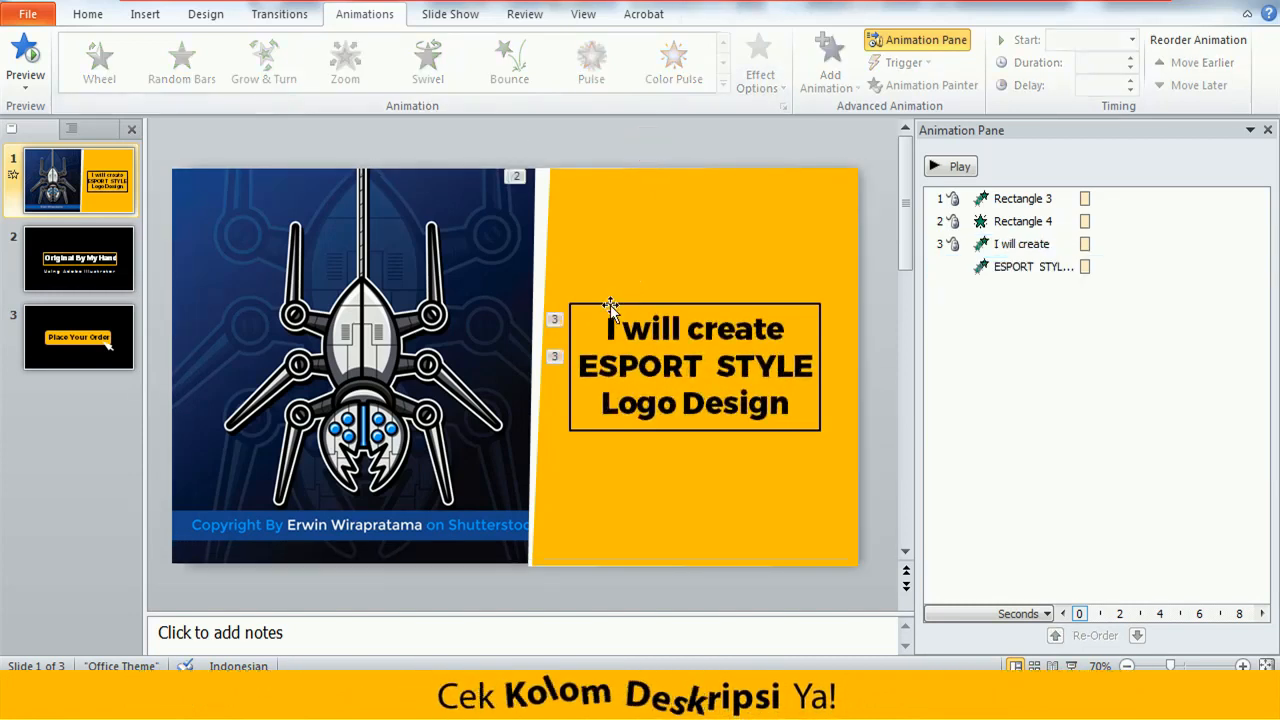
- Move the coloured spider picture aside and apply the Grow & Turn animation to the line-art spider picture beneath it
{"action": "left_click", "coordinate": [456, 279]}
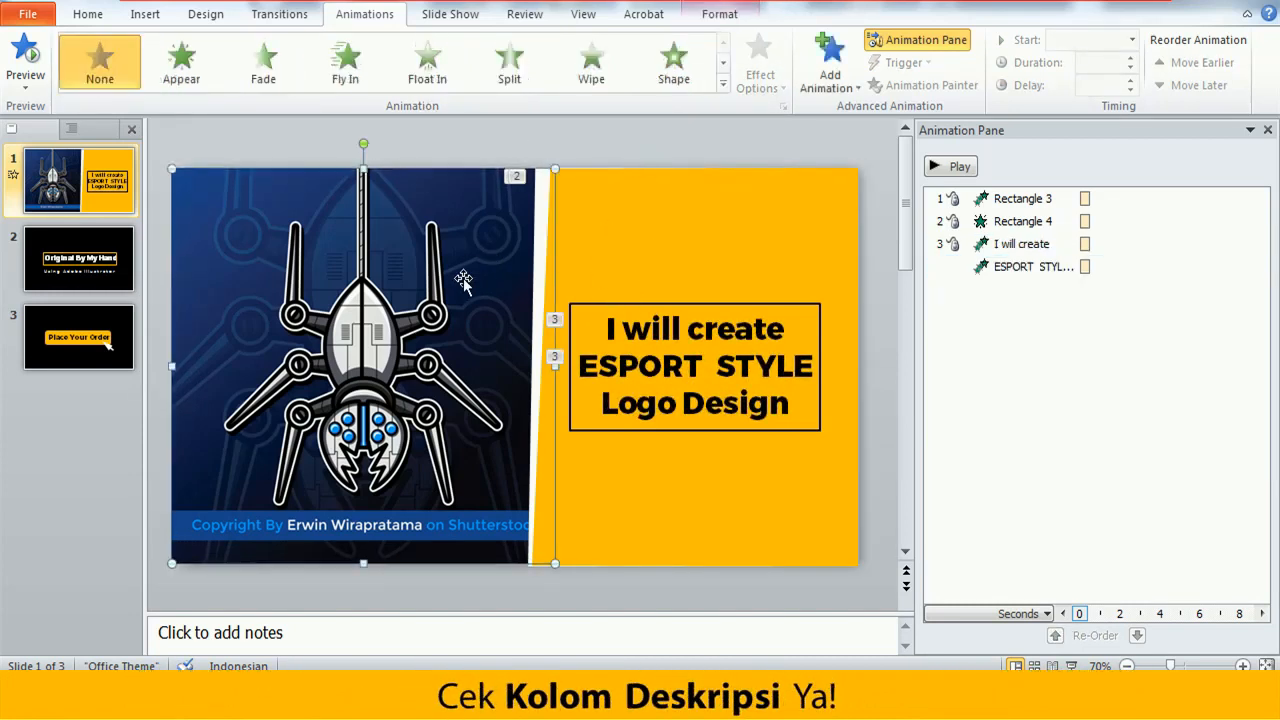
{"action": "mouse_move", "coordinate": [447, 284]}
{"action": "left_mouse_down"}
{"action": "mouse_move", "coordinate": [483, 372]}
{"action": "mouse_move", "coordinate": [576, 426]}
{"action": "left_mouse_up"}
{"action": "left_click", "coordinate": [394, 281]}
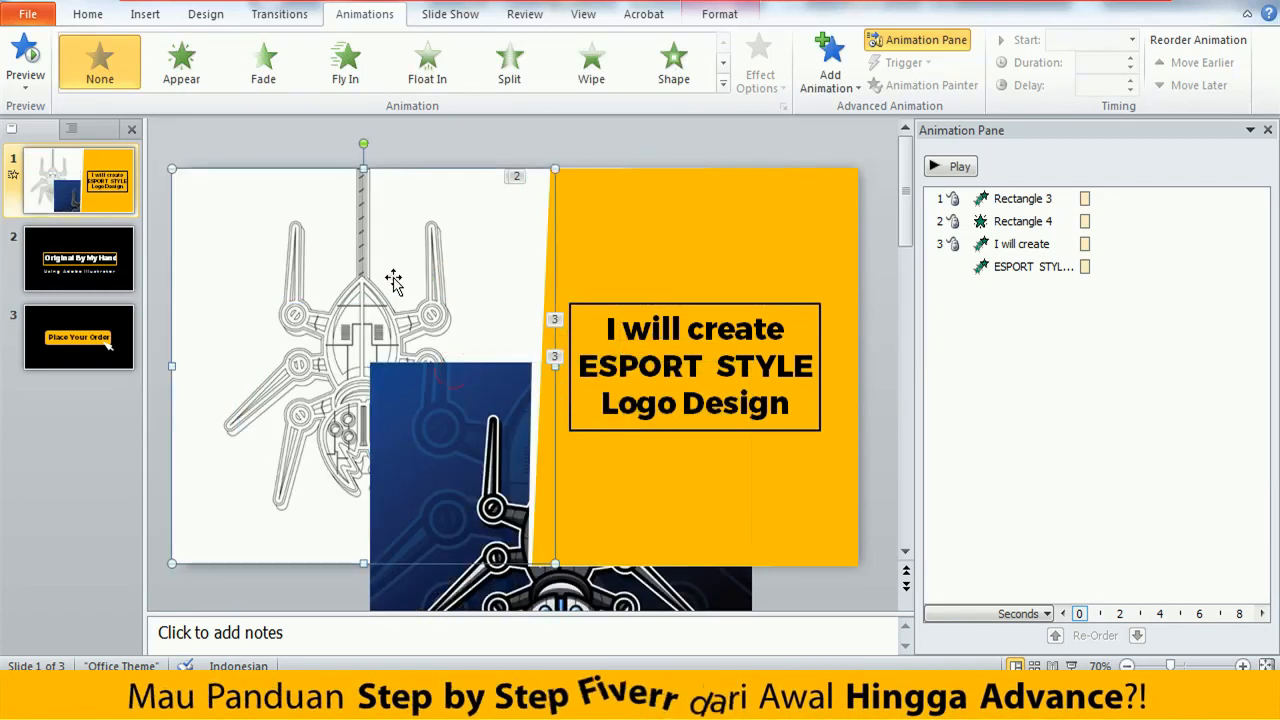
{"action": "left_click", "coordinate": [723, 63]}
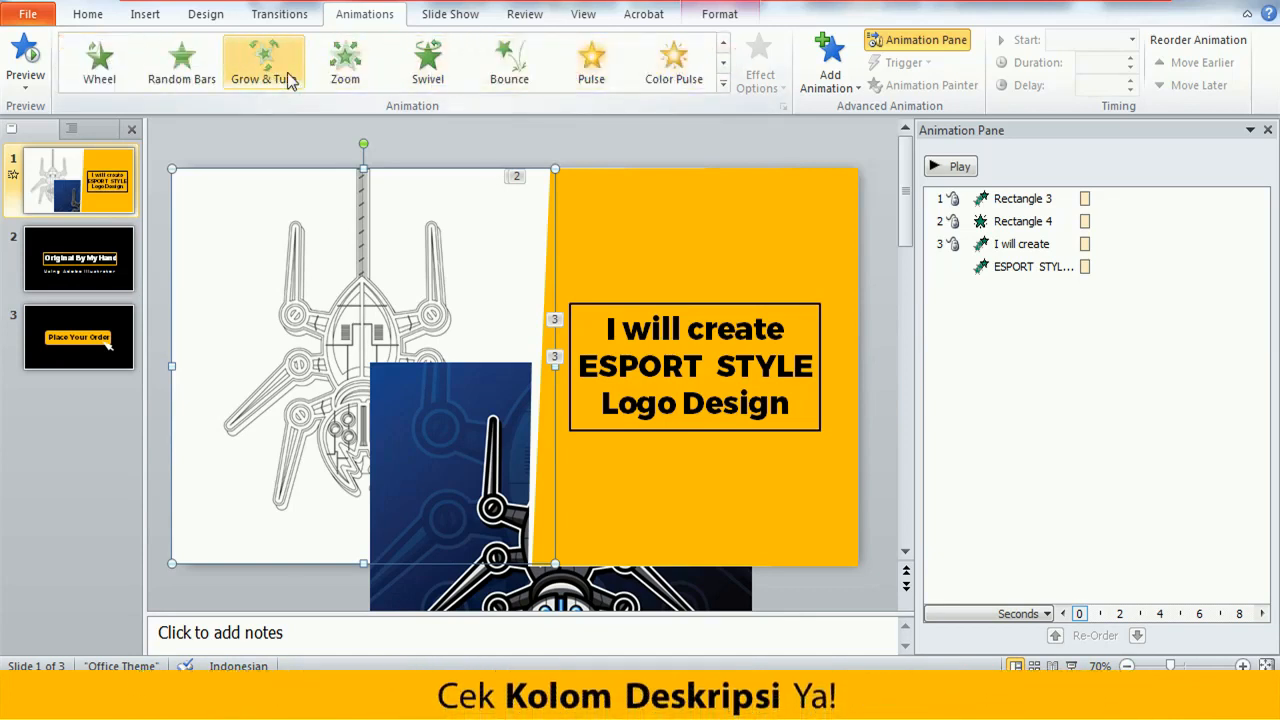
{"action": "left_click", "coordinate": [270, 72]}
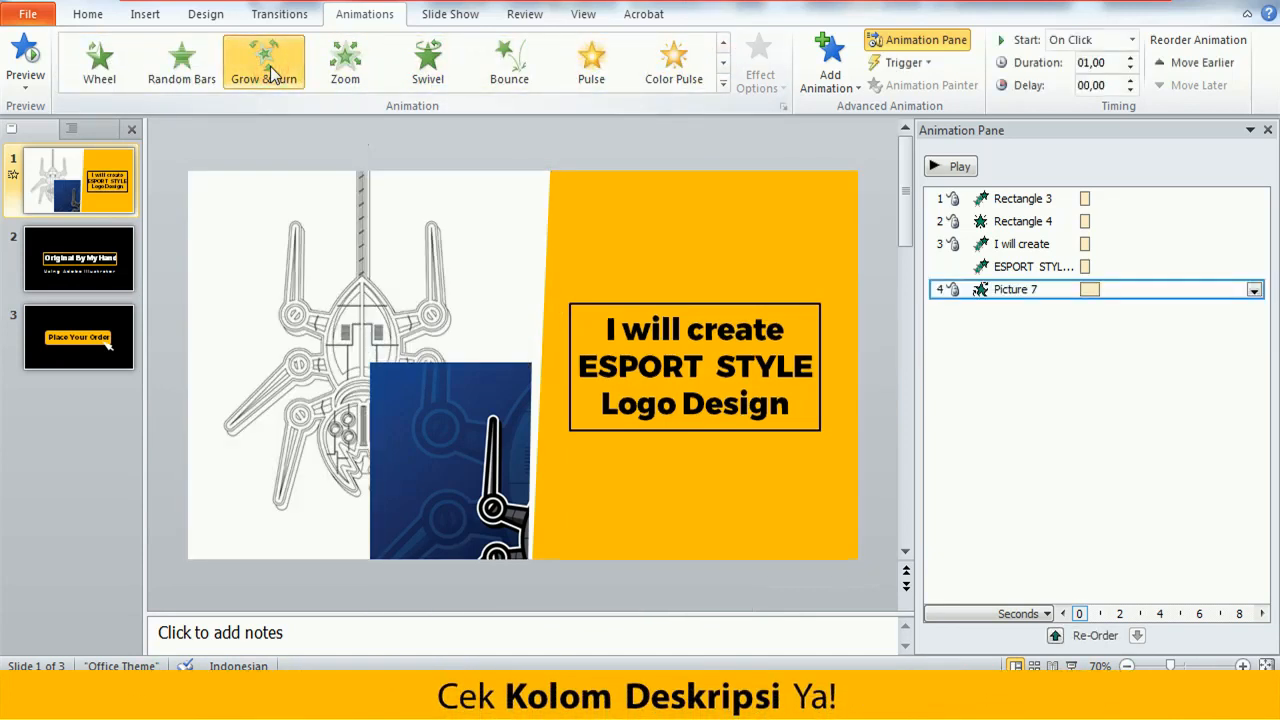
- Move the coloured spider picture back so that it exactly covers the line-art picture
{"action": "left_click_drag", "start_coordinate": [438, 397], "coordinate": [237, 198]}
{"action": "key", "text": "ctrl+Down"}
{"action": "key", "text": "ctrl+Down"}
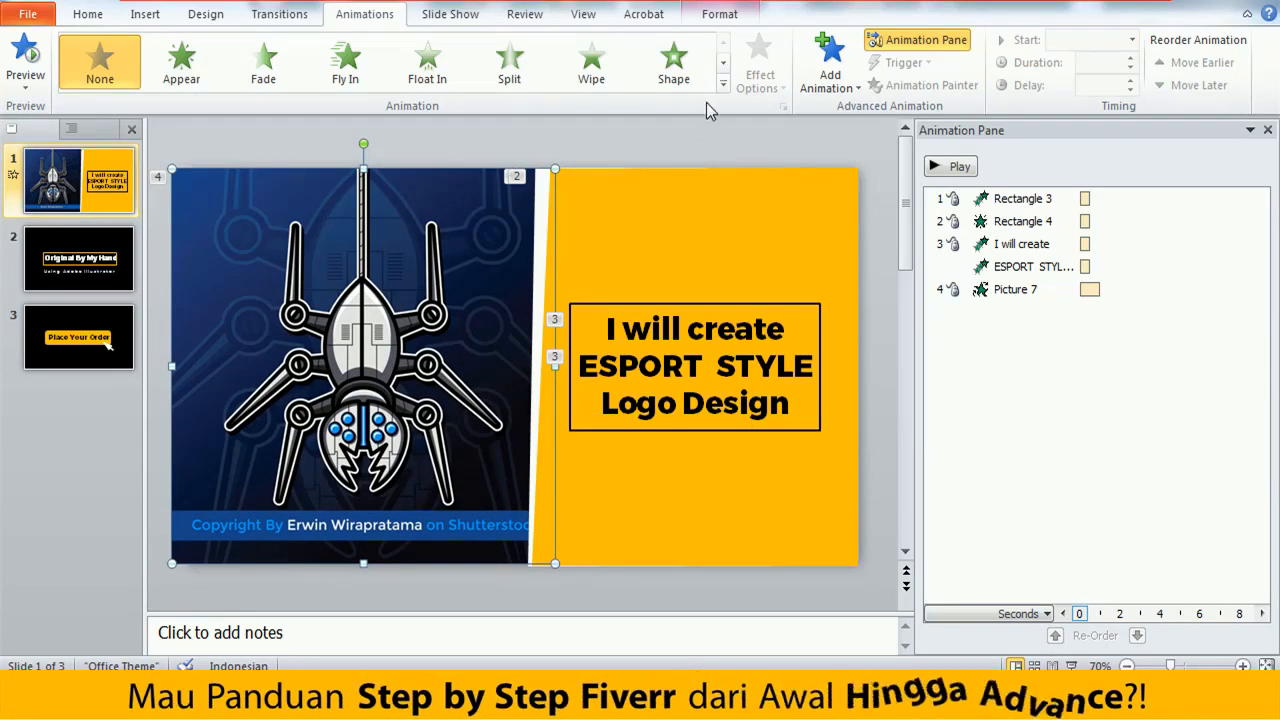
- Try the Shape animation on the coloured spider picture
{"action": "left_click", "coordinate": [723, 62]}
{"action": "left_click", "coordinate": [723, 44]}
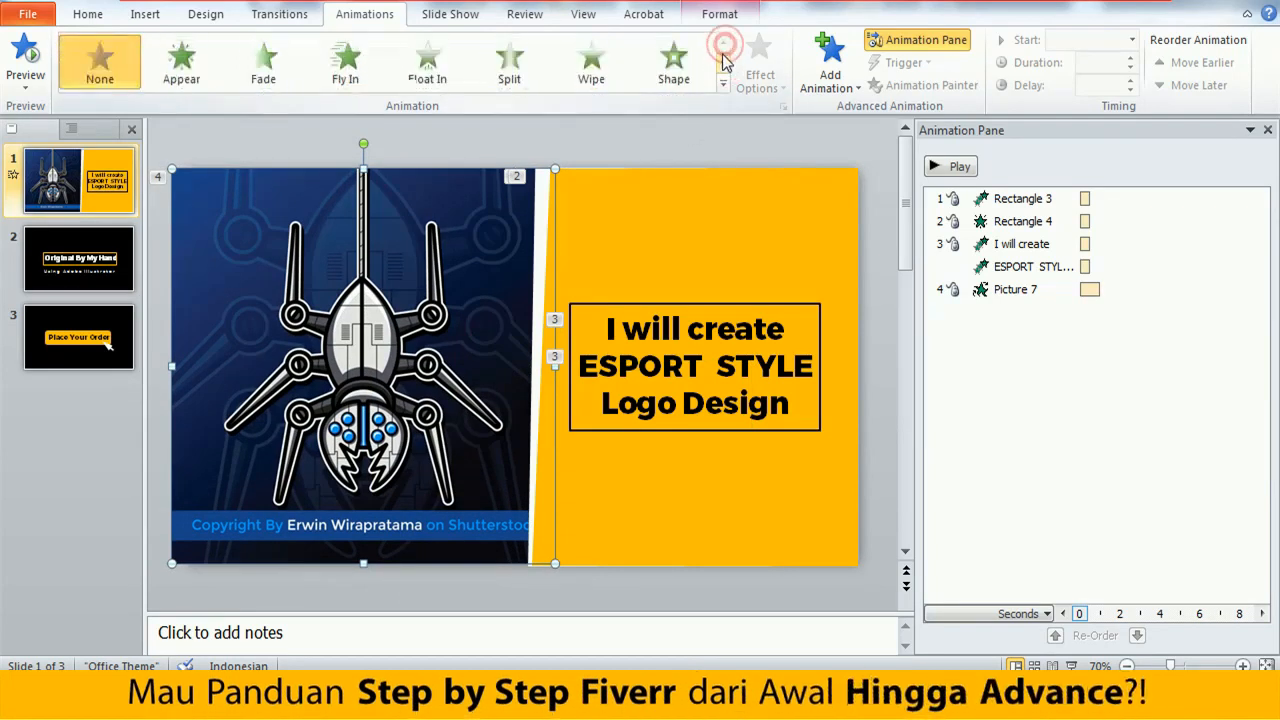
{"action": "left_click", "coordinate": [723, 62]}
{"action": "left_click", "coordinate": [724, 48]}
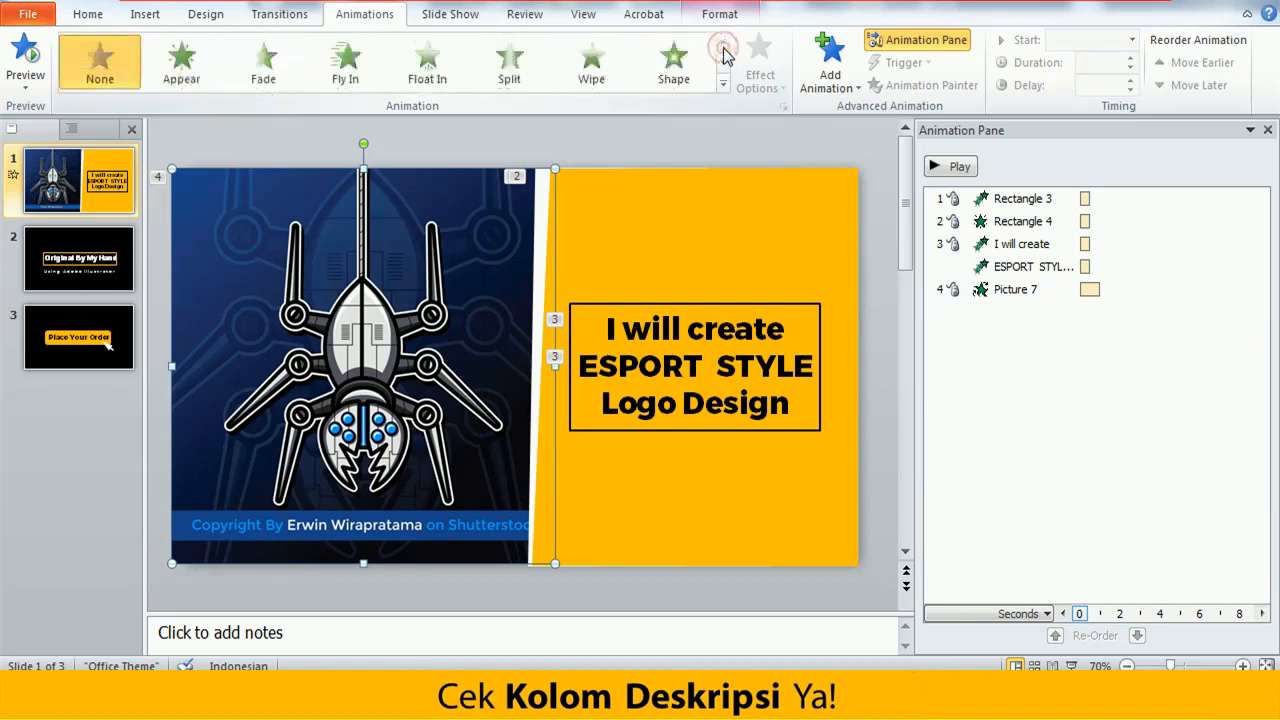
{"action": "left_click", "coordinate": [677, 66]}
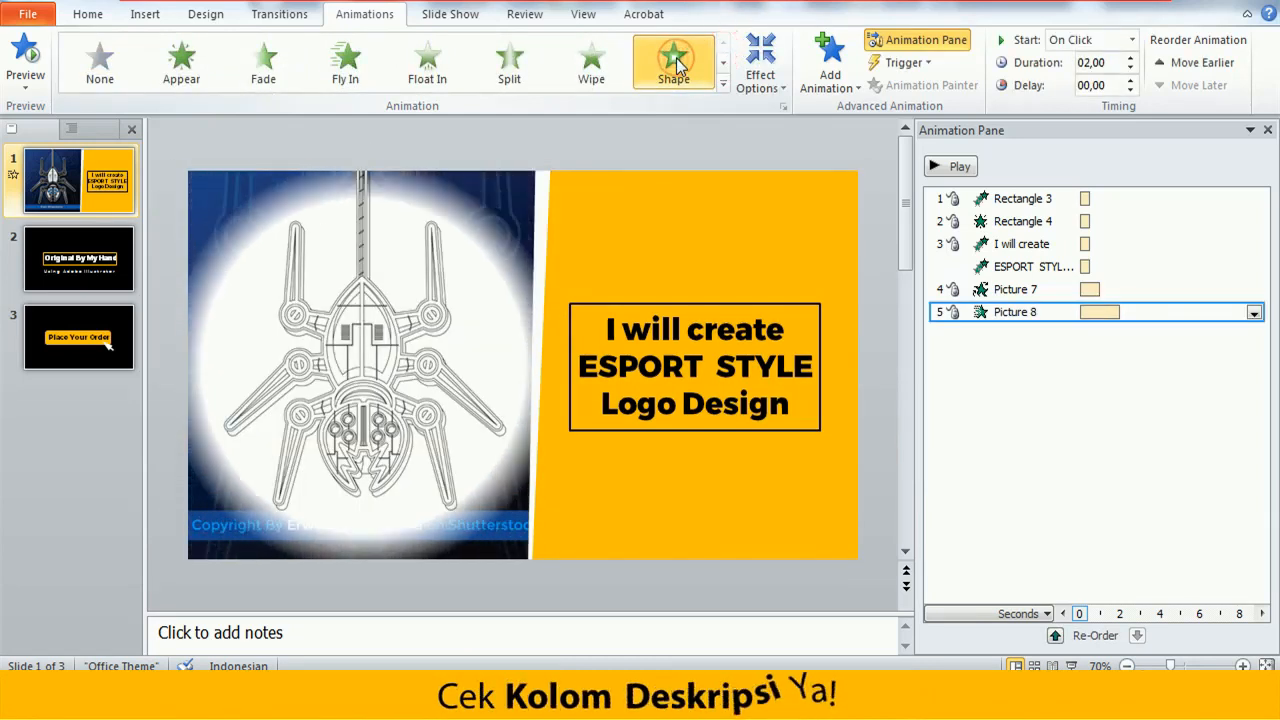
- Apply the Wheel animation to the coloured spider picture
{"action": "left_click", "coordinate": [723, 62]}
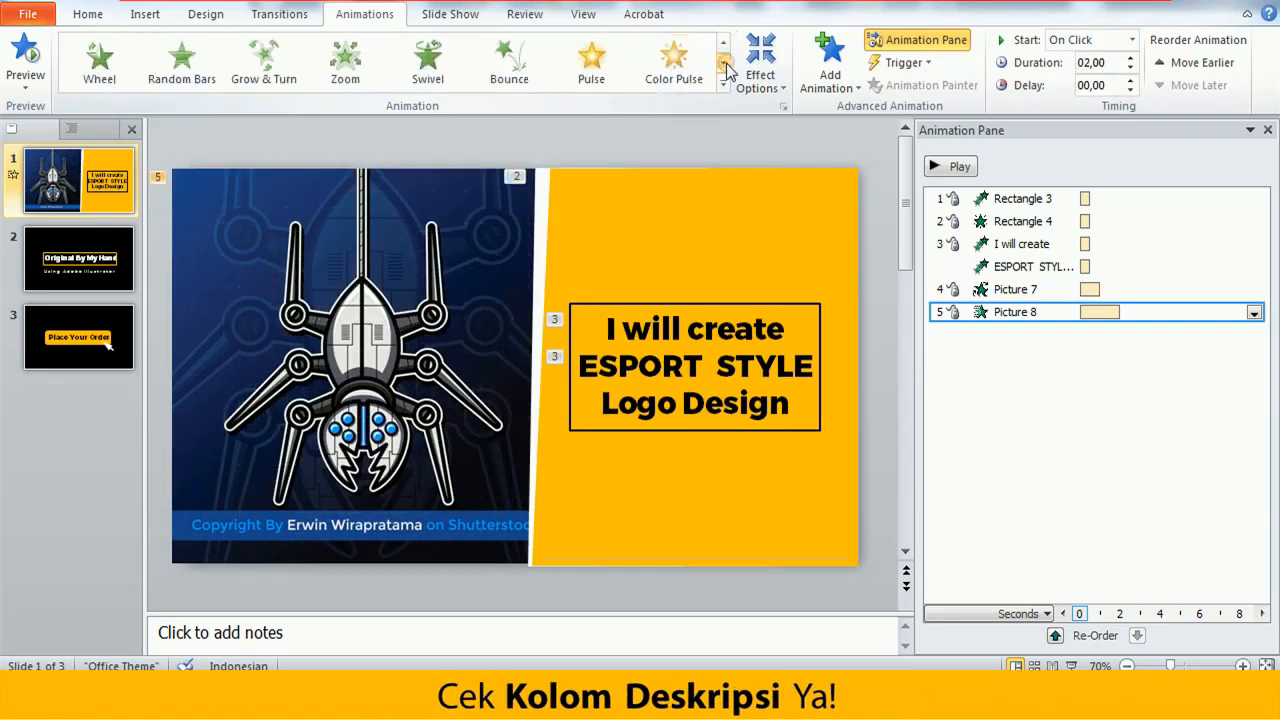
{"action": "left_click", "coordinate": [100, 65]}
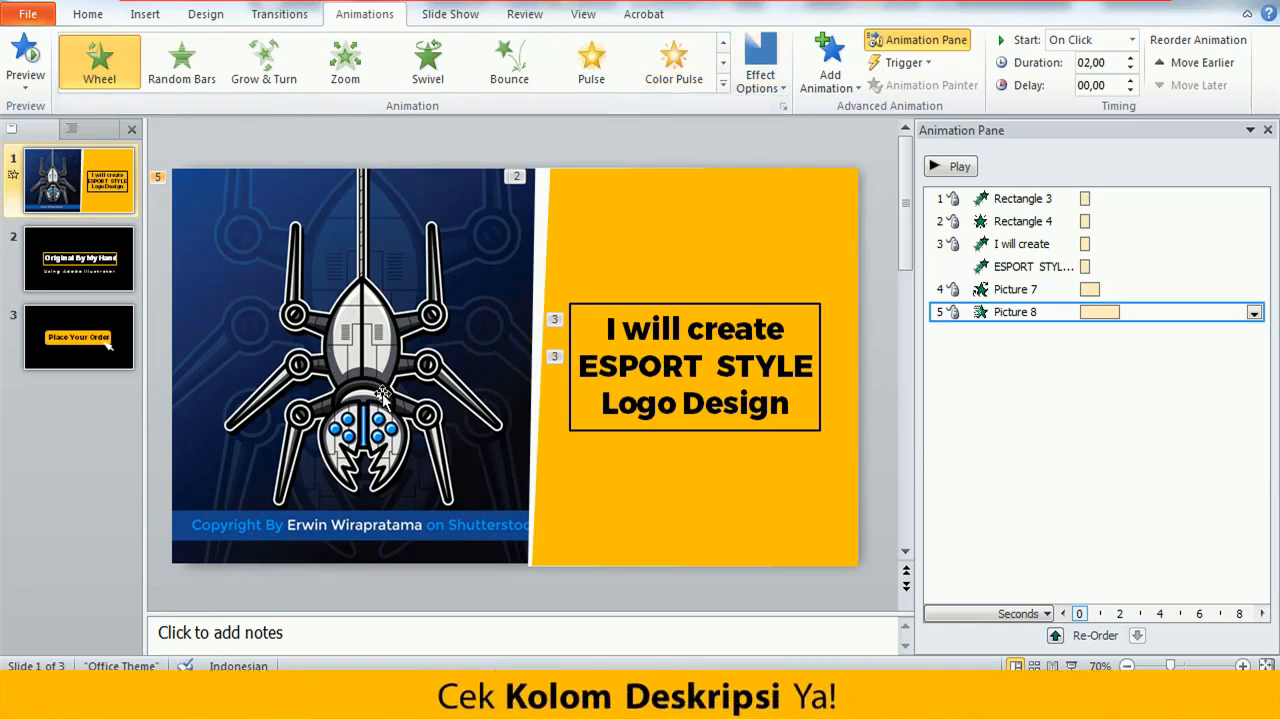
{"action": "left_click", "coordinate": [101, 63]}
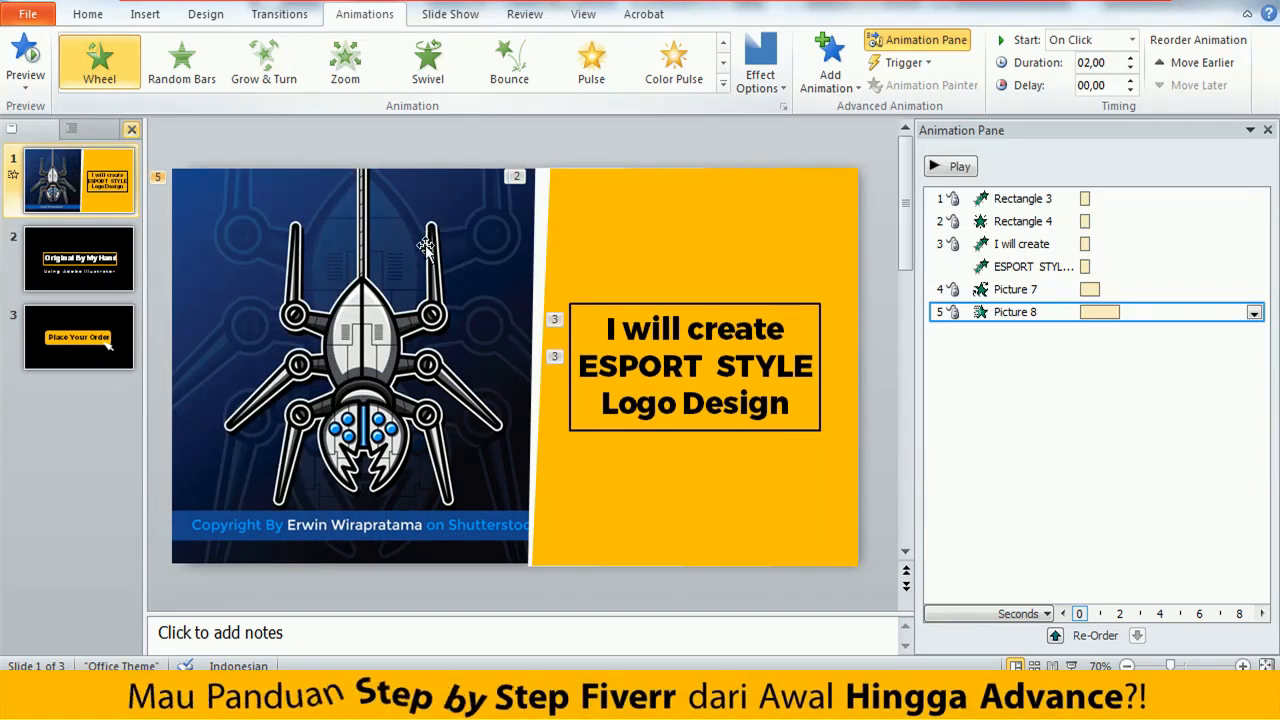
{"action": "left_click", "coordinate": [104, 61]}
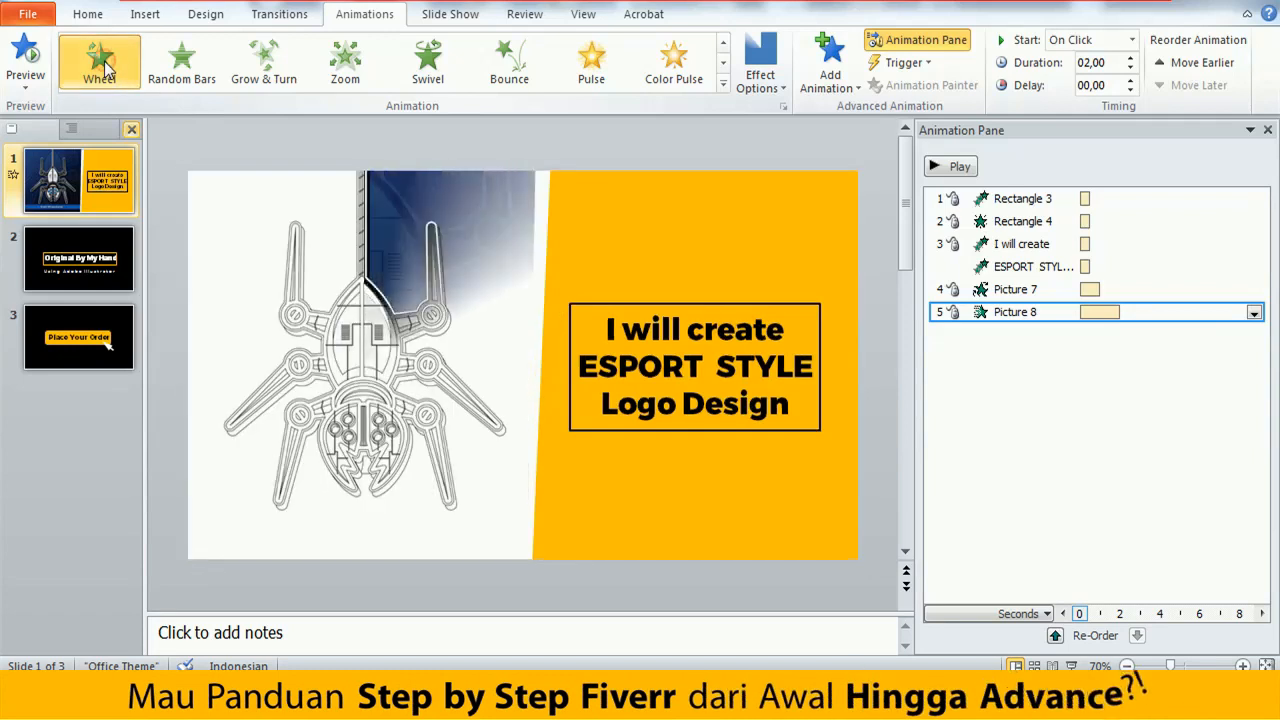
{"action": "left_click", "coordinate": [338, 144]}
- Apply the Wheel animation to the outlined frame around the heading text on slide 1
{"action": "left_click", "coordinate": [812, 308]}
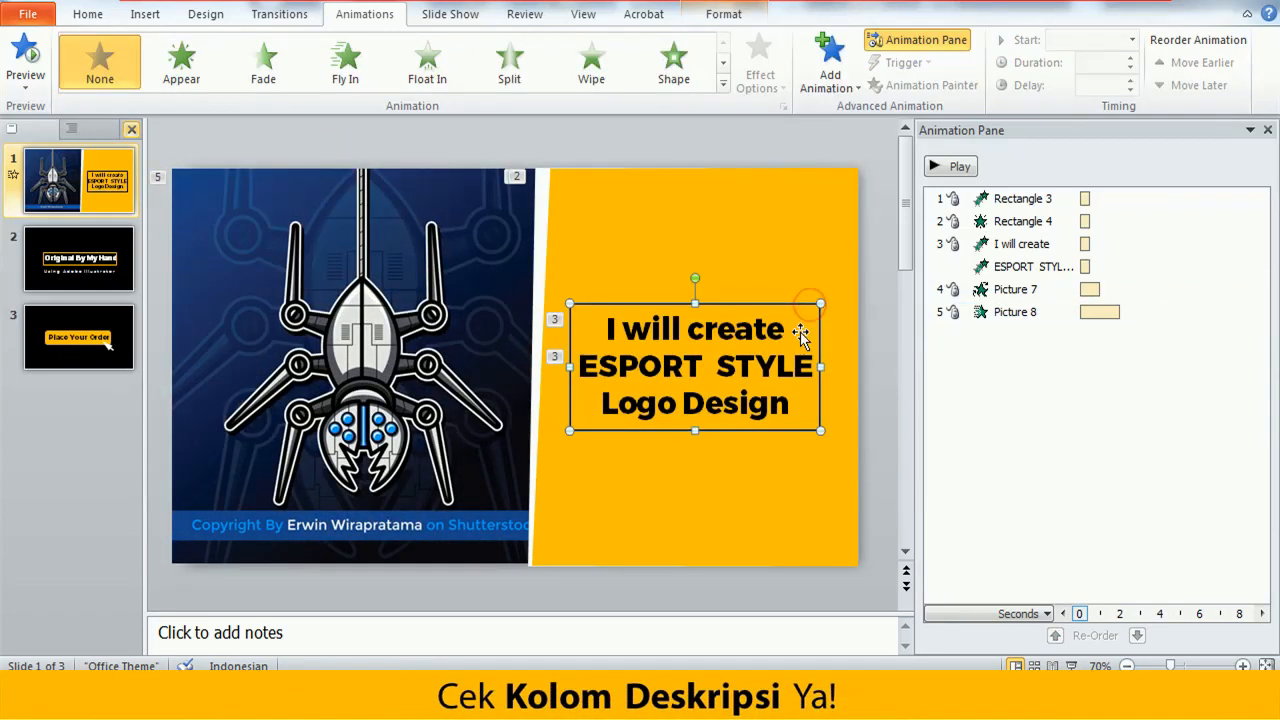
{"action": "left_click", "coordinate": [723, 62]}
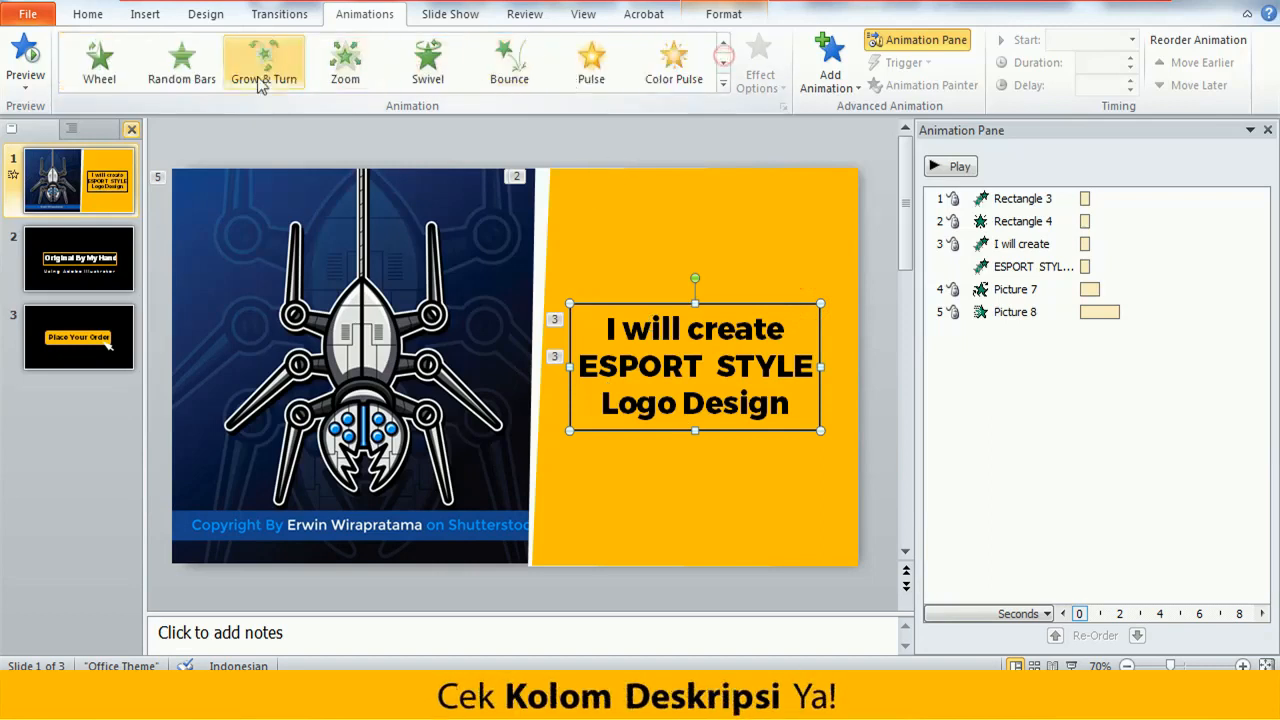
{"action": "left_click", "coordinate": [101, 62]}
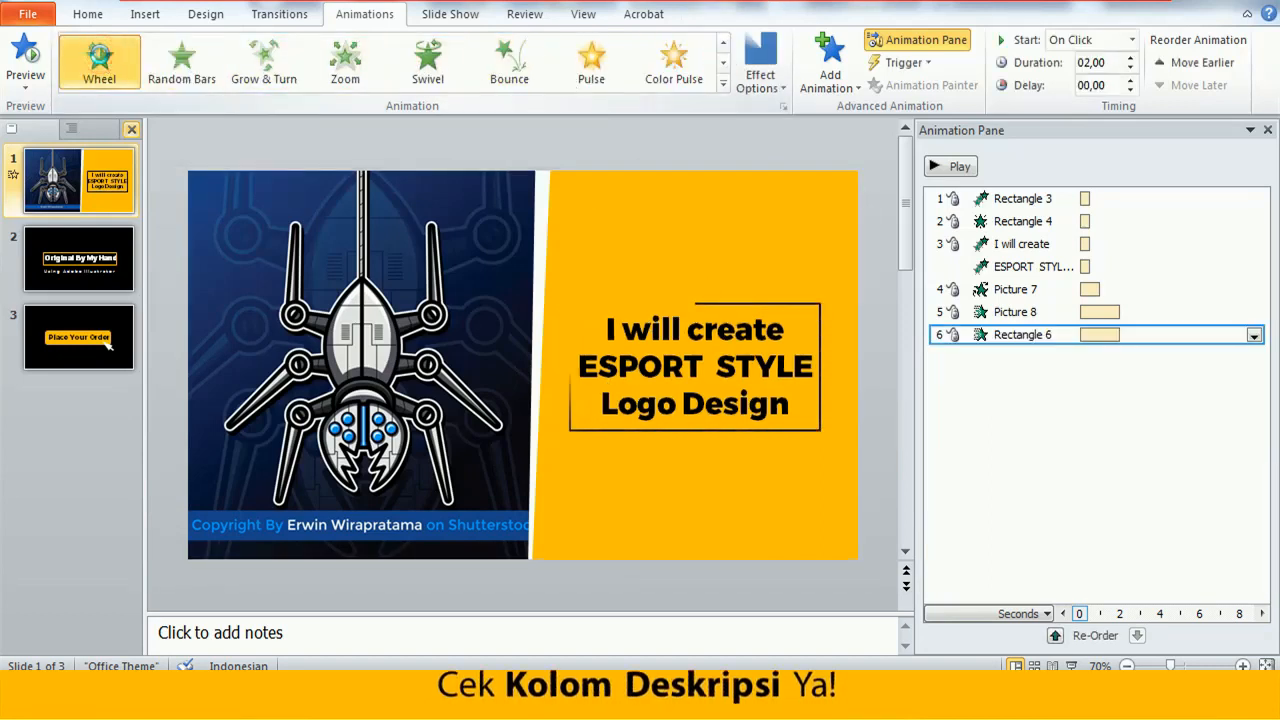
- Play back the frame's Wheel animation on slide 1 to check how it runs
{"action": "left_click", "coordinate": [957, 168]}
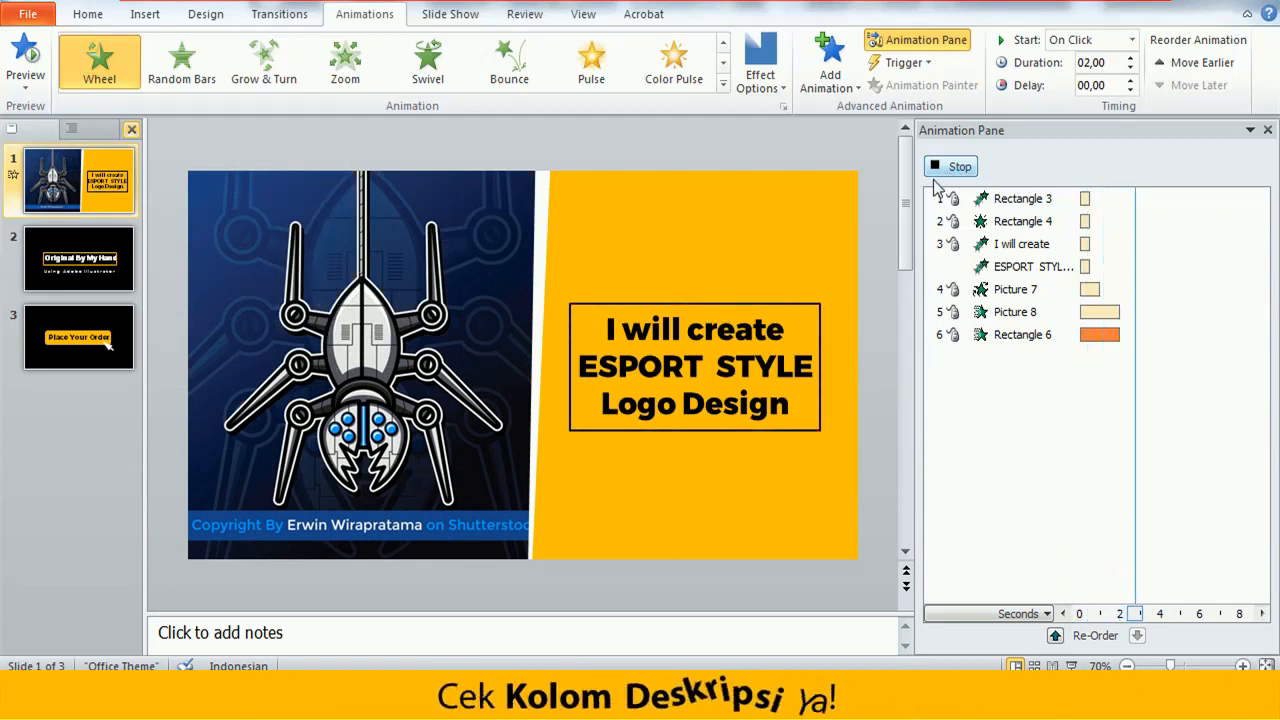
{"action": "left_click", "coordinate": [950, 170]}
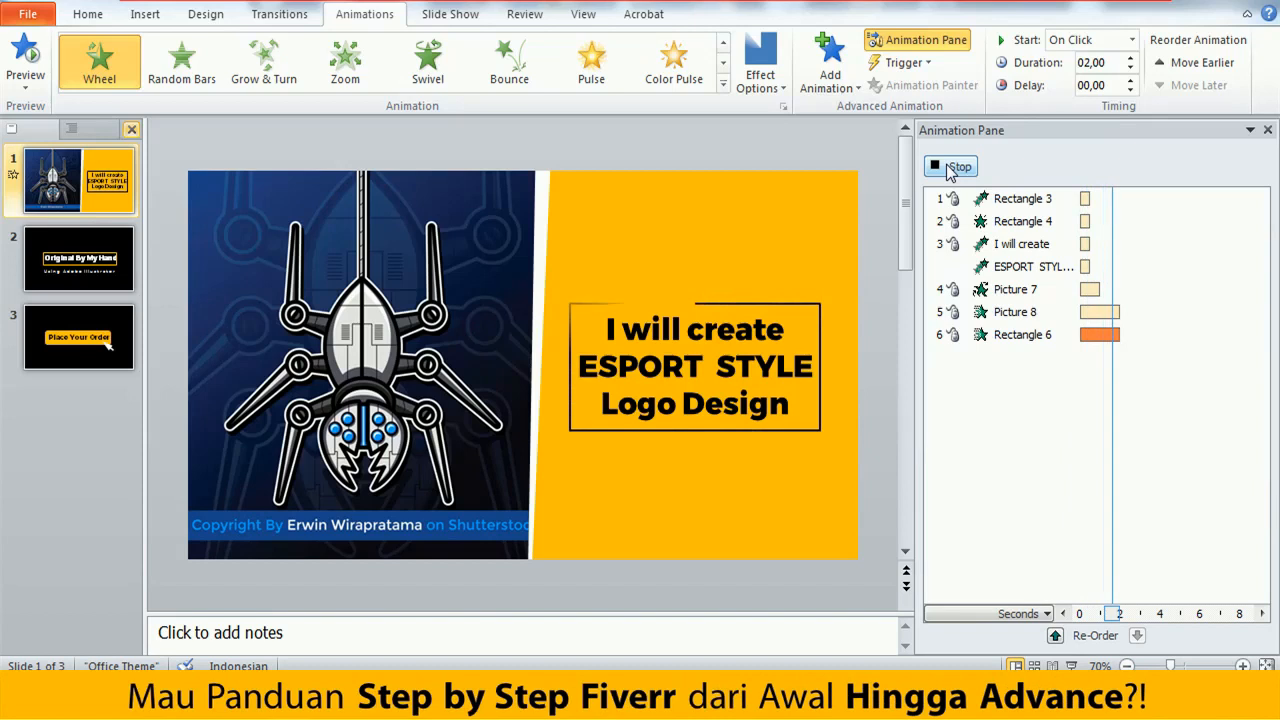
{"action": "left_click", "coordinate": [818, 148]}
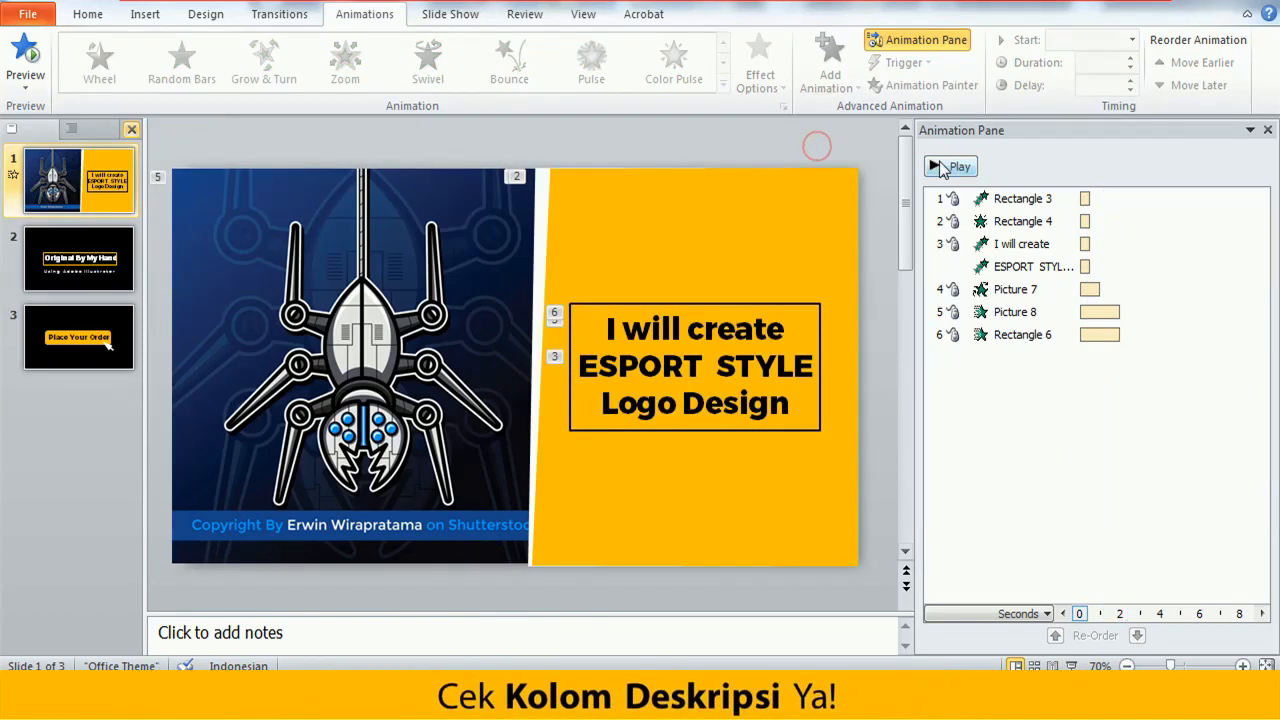
- Reorder slide 1's animations so Picture 7 and Picture 8 play before the heading text, and preview the sequence
{"action": "left_click", "coordinate": [1017, 245]}
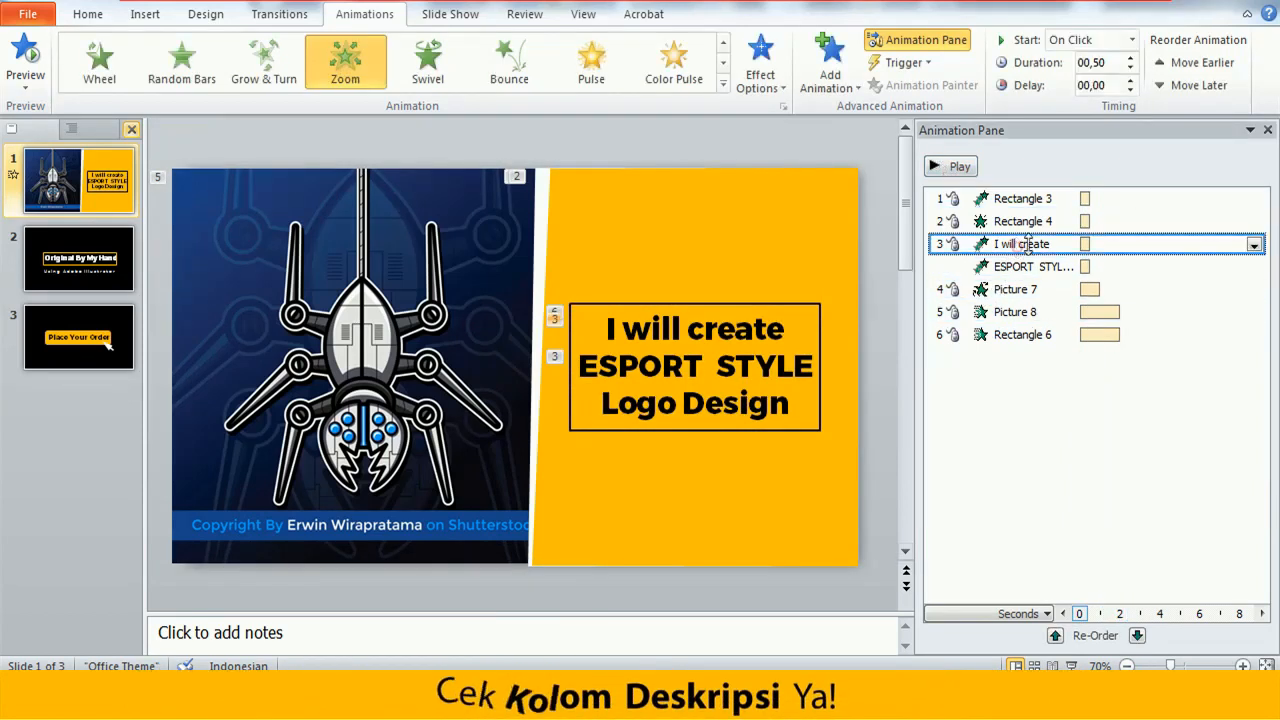
{"action": "left_click", "coordinate": [1094, 235]}
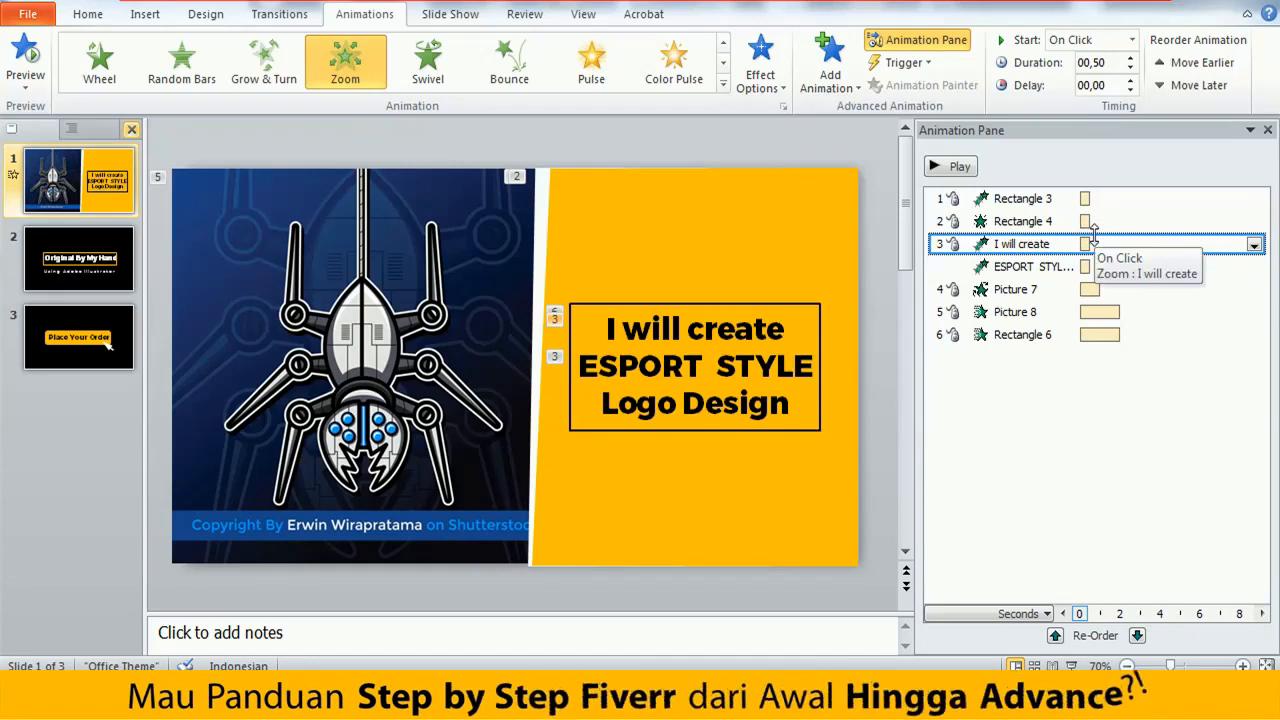
{"action": "left_click", "coordinate": [1030, 289]}
{"action": "left_click", "coordinate": [1036, 311], "text": "shift"}
{"action": "left_click", "coordinate": [1044, 284]}
{"action": "left_click_drag", "start_coordinate": [1047, 248], "coordinate": [1049, 248]}
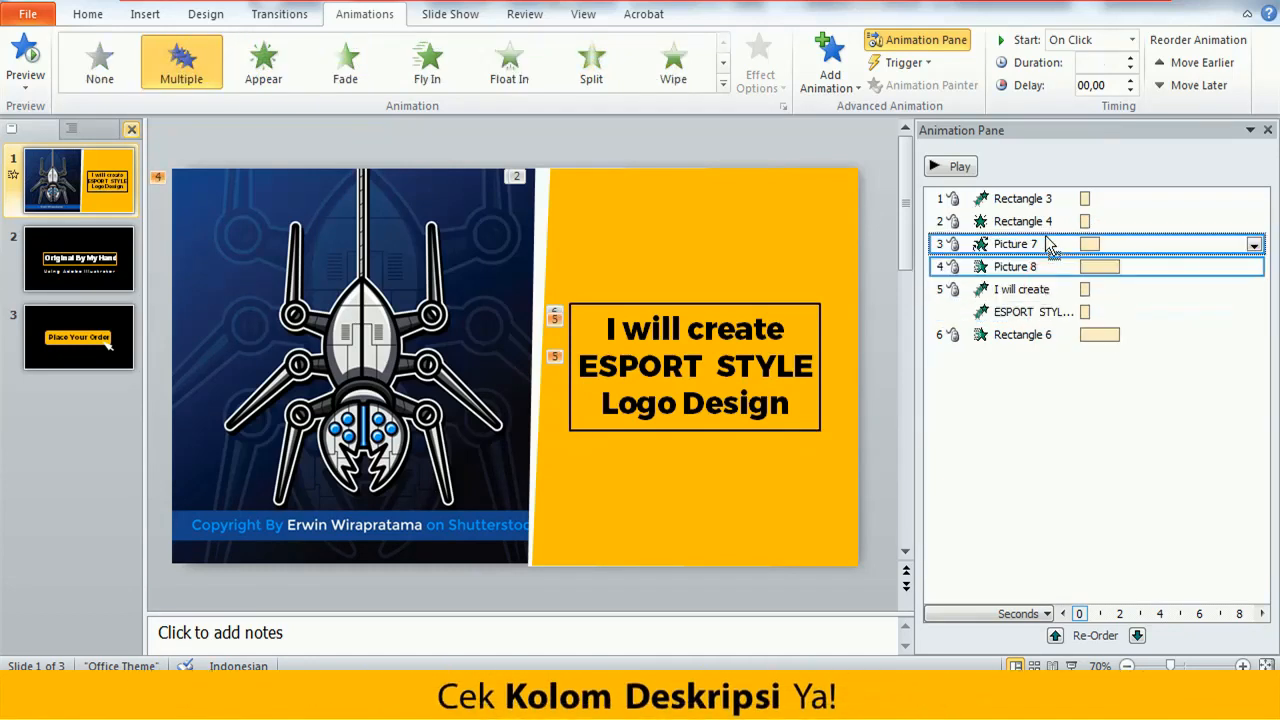
{"action": "left_click", "coordinate": [950, 166]}
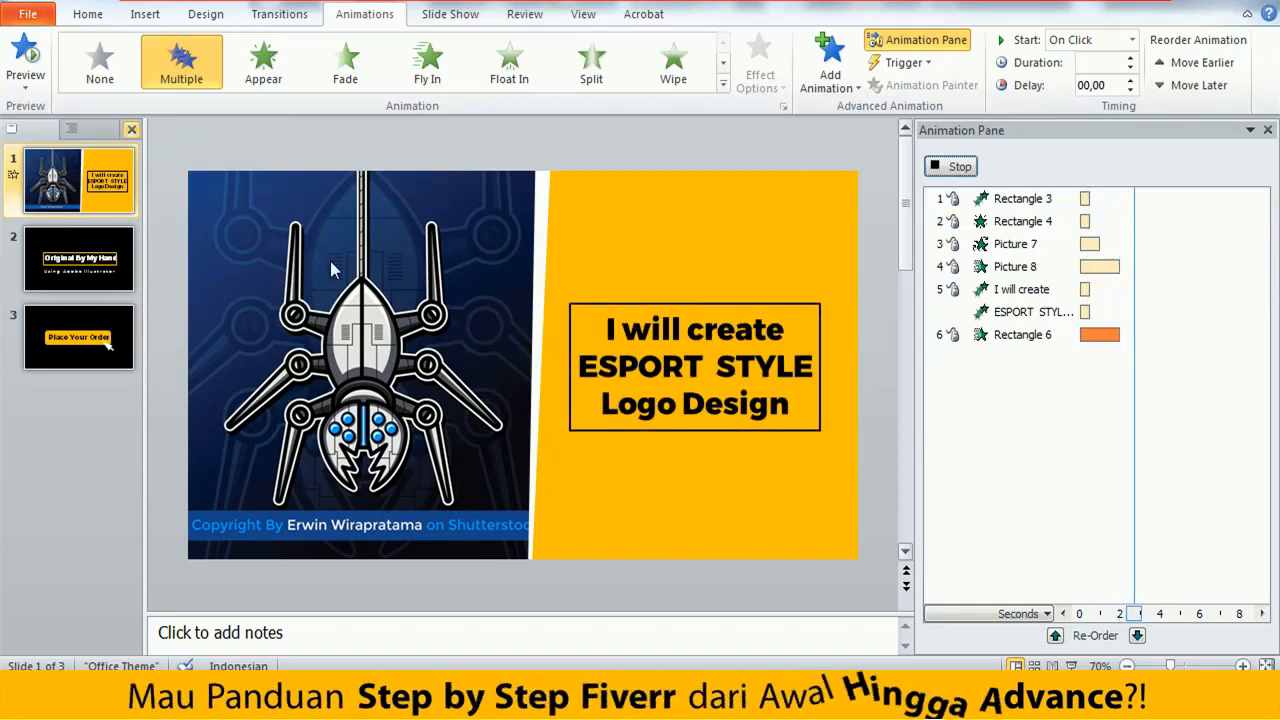
- On slide 2, apply the Fly In animation to the "Original By My Hand" title and the "Using Adobe Illustrator" subtitle
{"action": "left_click", "coordinate": [115, 256]}
{"action": "left_click", "coordinate": [408, 352]}
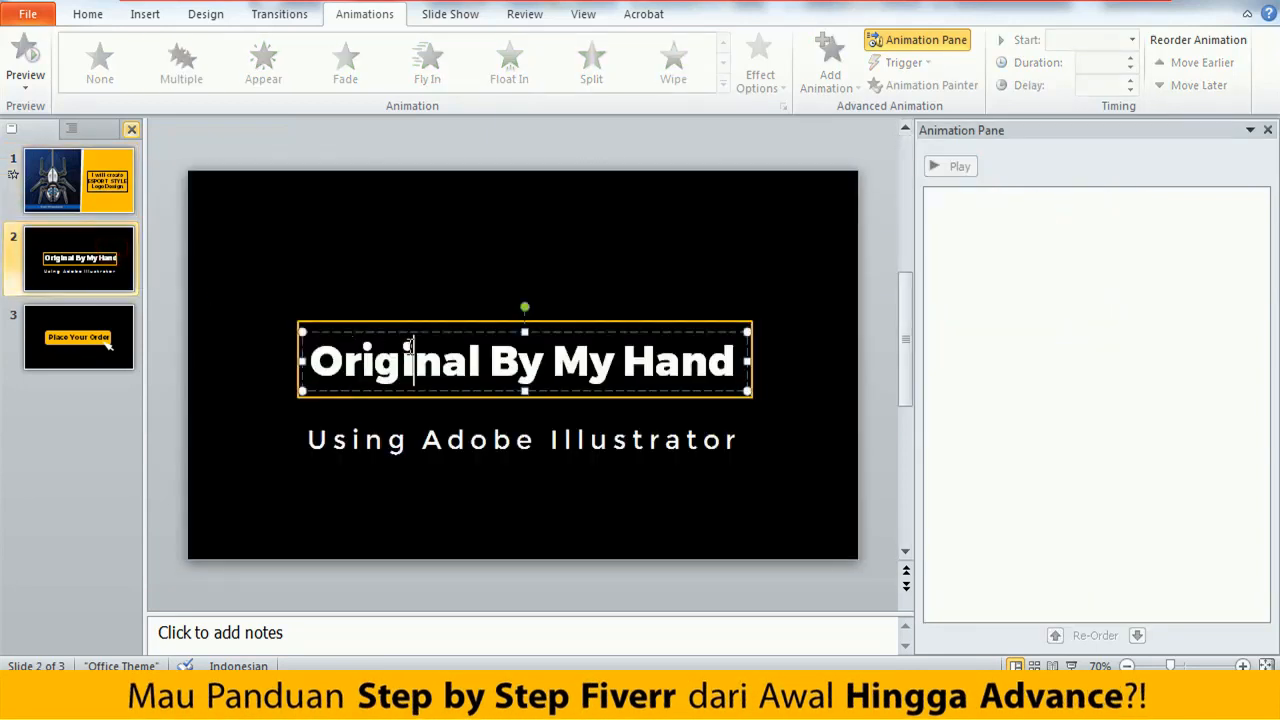
{"action": "left_click", "coordinate": [424, 331]}
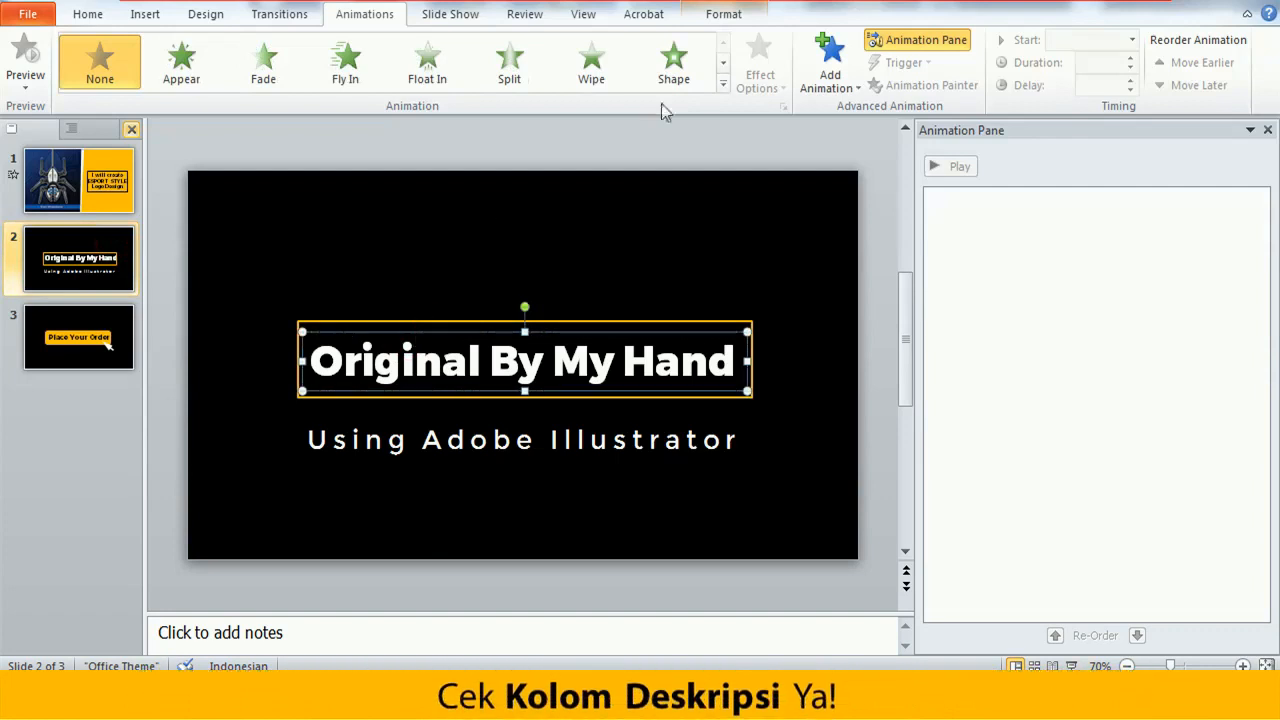
{"action": "left_click", "coordinate": [346, 66]}
{"action": "left_click", "coordinate": [448, 437]}
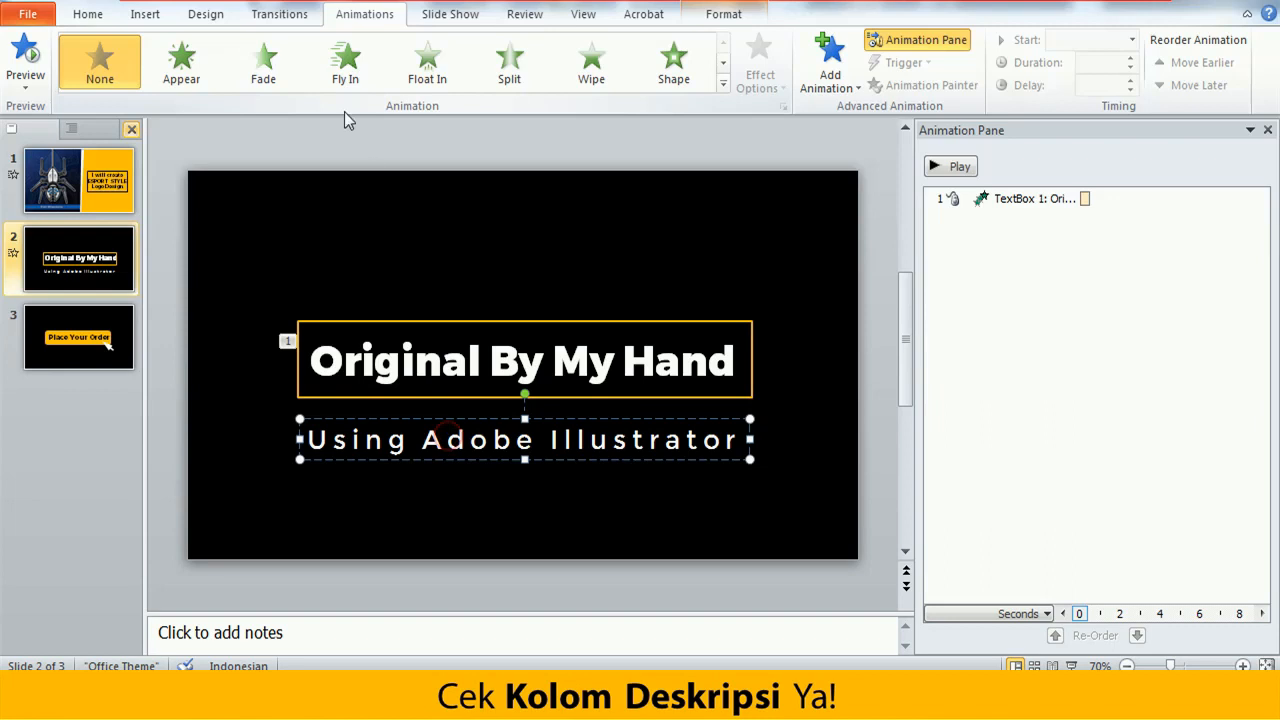
{"action": "left_click", "coordinate": [341, 72]}
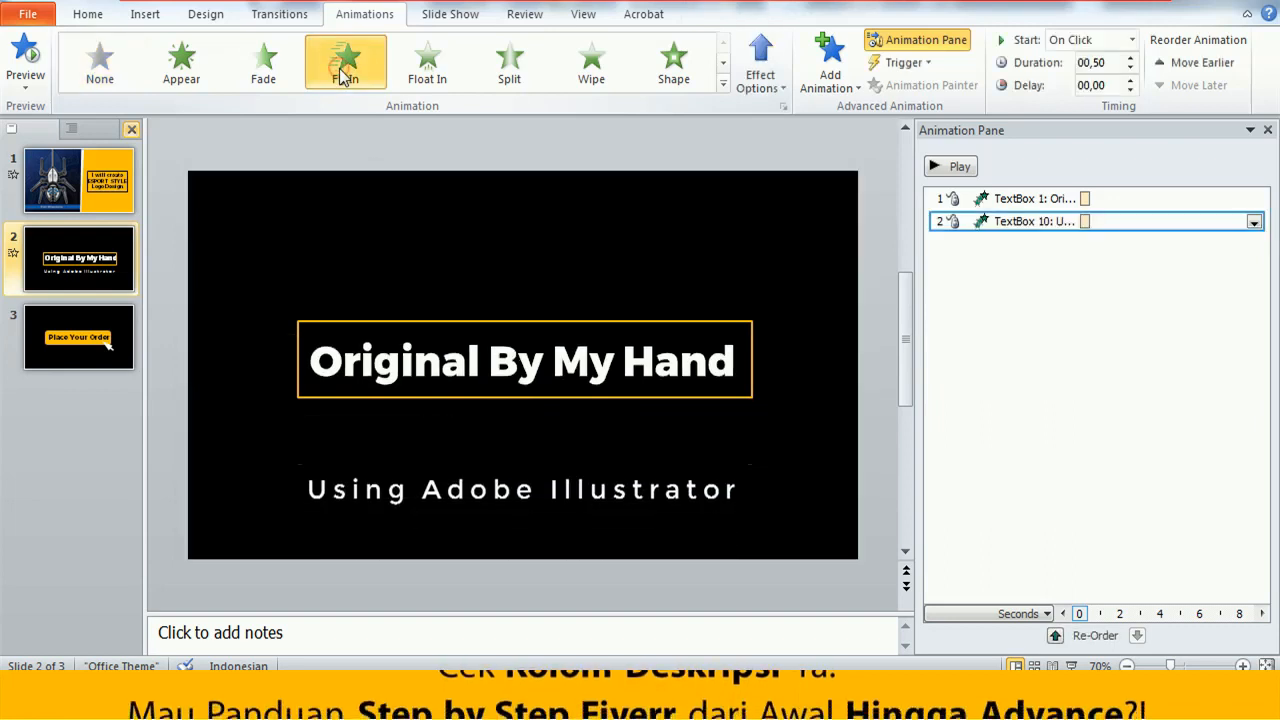
- Apply the Wheel animation to the outlined frame around the "Original By My Hand" title
{"action": "left_click", "coordinate": [413, 321]}
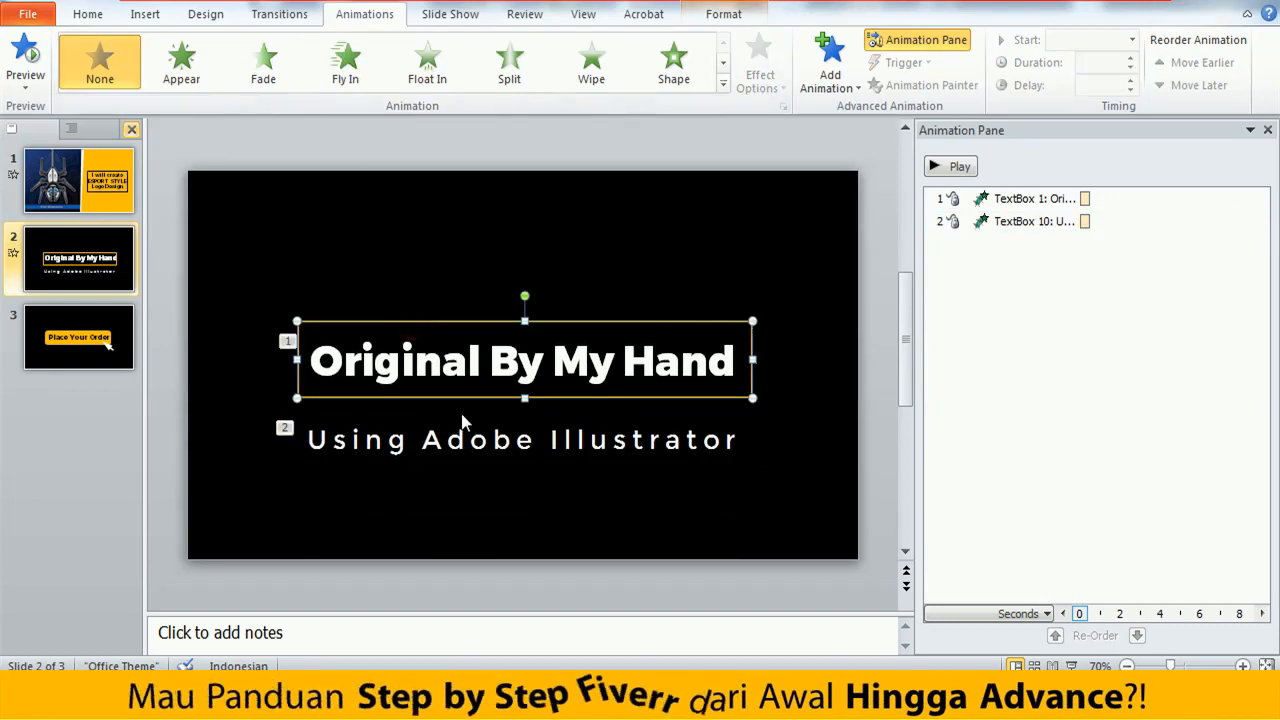
{"action": "left_click", "coordinate": [722, 68]}
{"action": "left_click", "coordinate": [102, 66]}
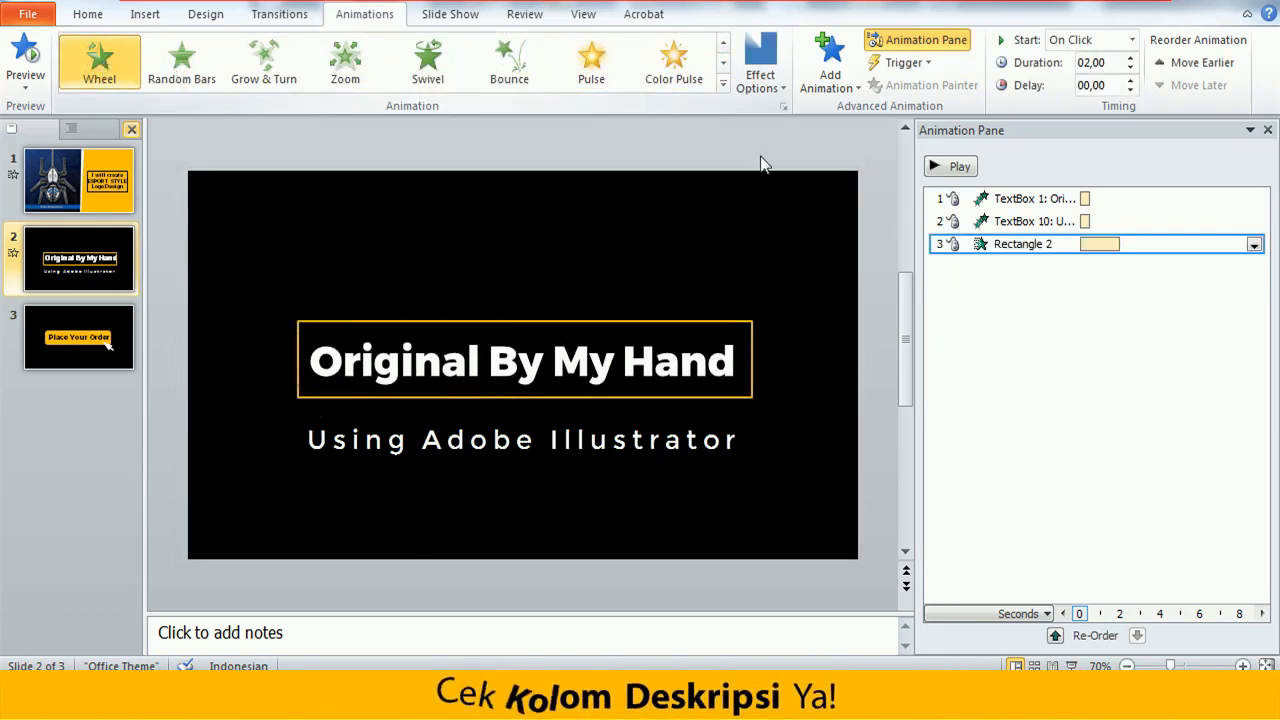
- Play back slide 2's animations to check their sequence
{"action": "left_click", "coordinate": [957, 168]}
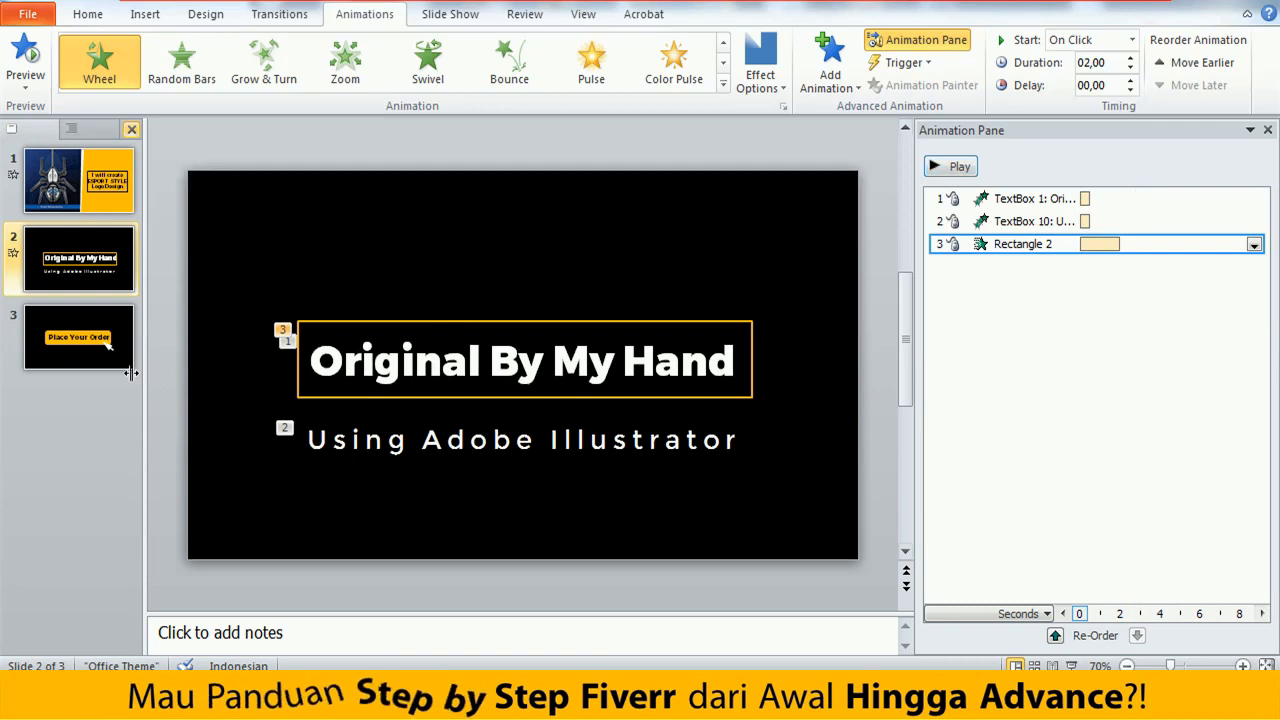
- On slide 3, group the rounded yellow button shape with its "Place Your Order" text, leaving out the arrow
{"action": "left_click", "coordinate": [110, 323]}
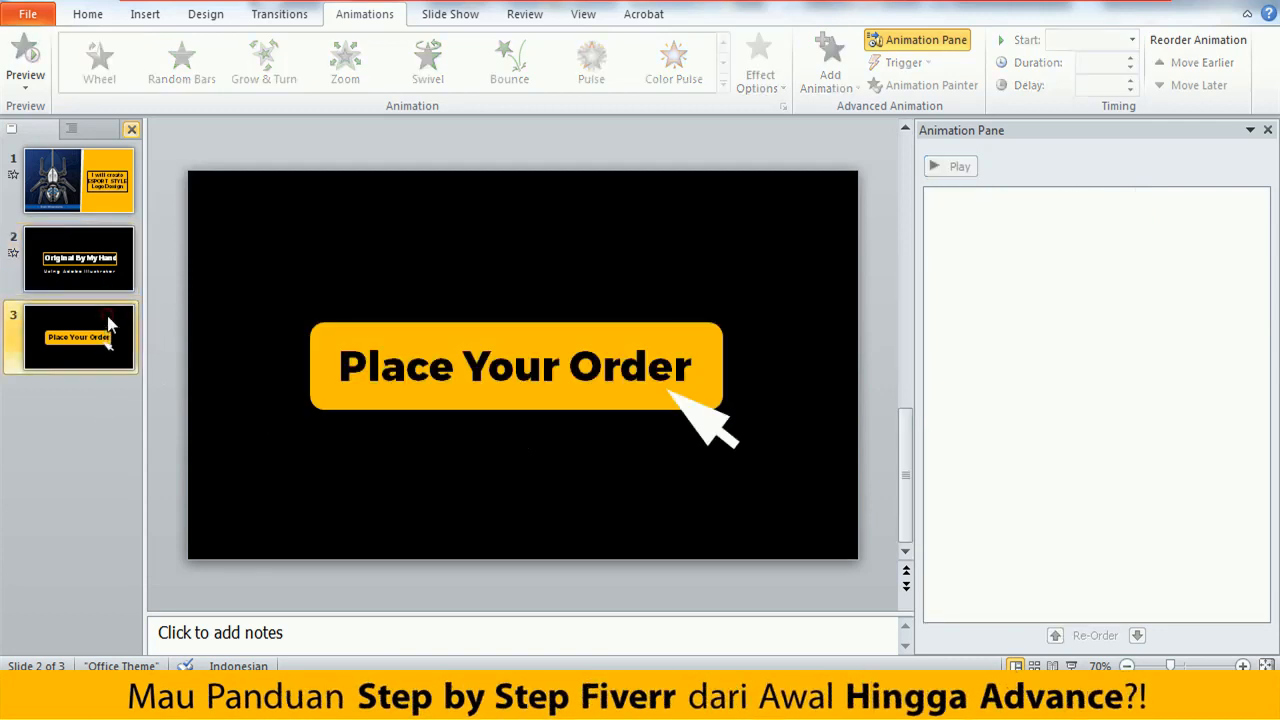
{"action": "left_click", "coordinate": [372, 341]}
{"action": "left_click", "coordinate": [391, 317]}
{"action": "left_click_drag", "start_coordinate": [290, 146], "coordinate": [712, 405]}
{"action": "left_click_drag", "start_coordinate": [239, 140], "coordinate": [757, 491]}
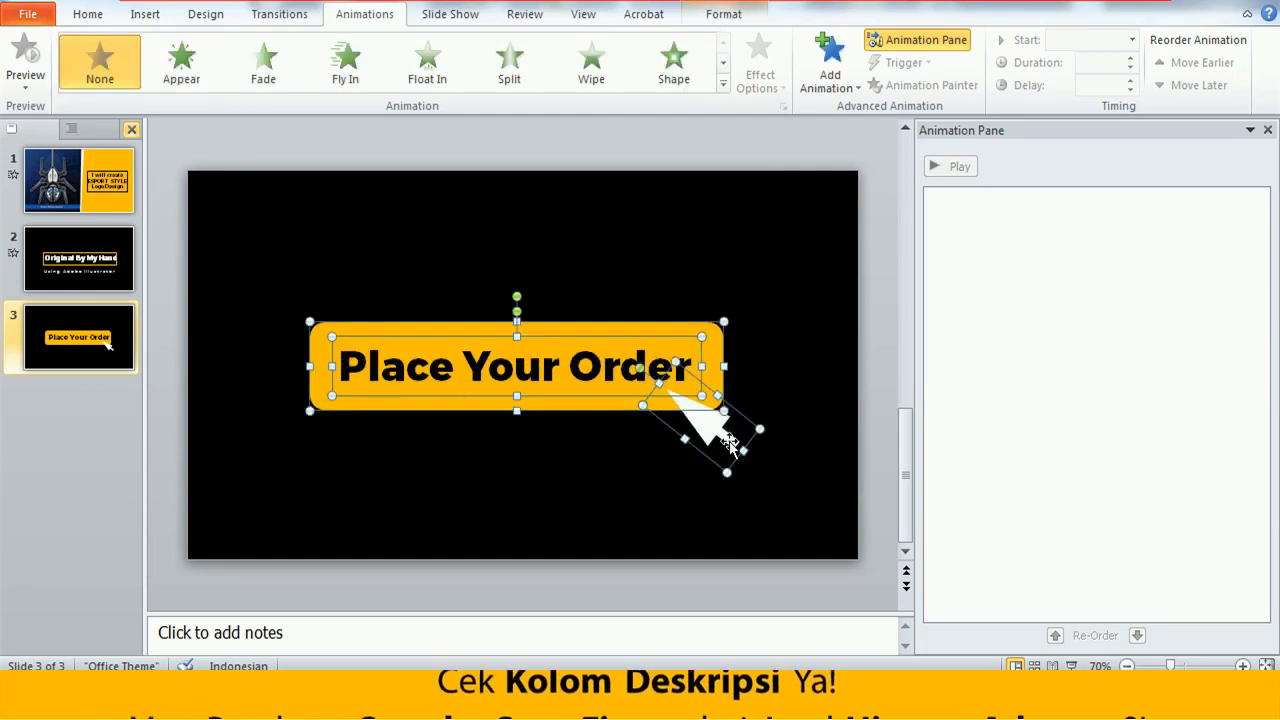
{"action": "left_click", "coordinate": [730, 443], "text": "ctrl"}
{"action": "key", "text": "ctrl+f"}
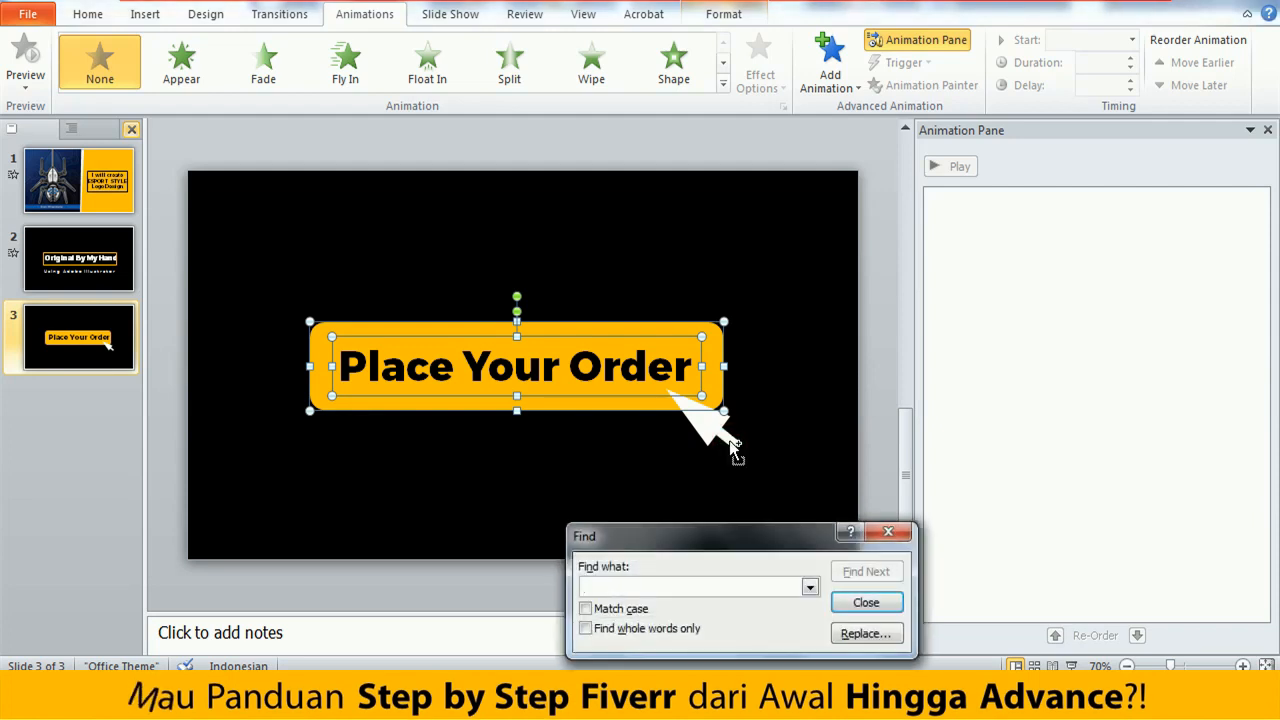
{"action": "left_click", "coordinate": [858, 600]}
{"action": "key", "text": "ctrl+g"}
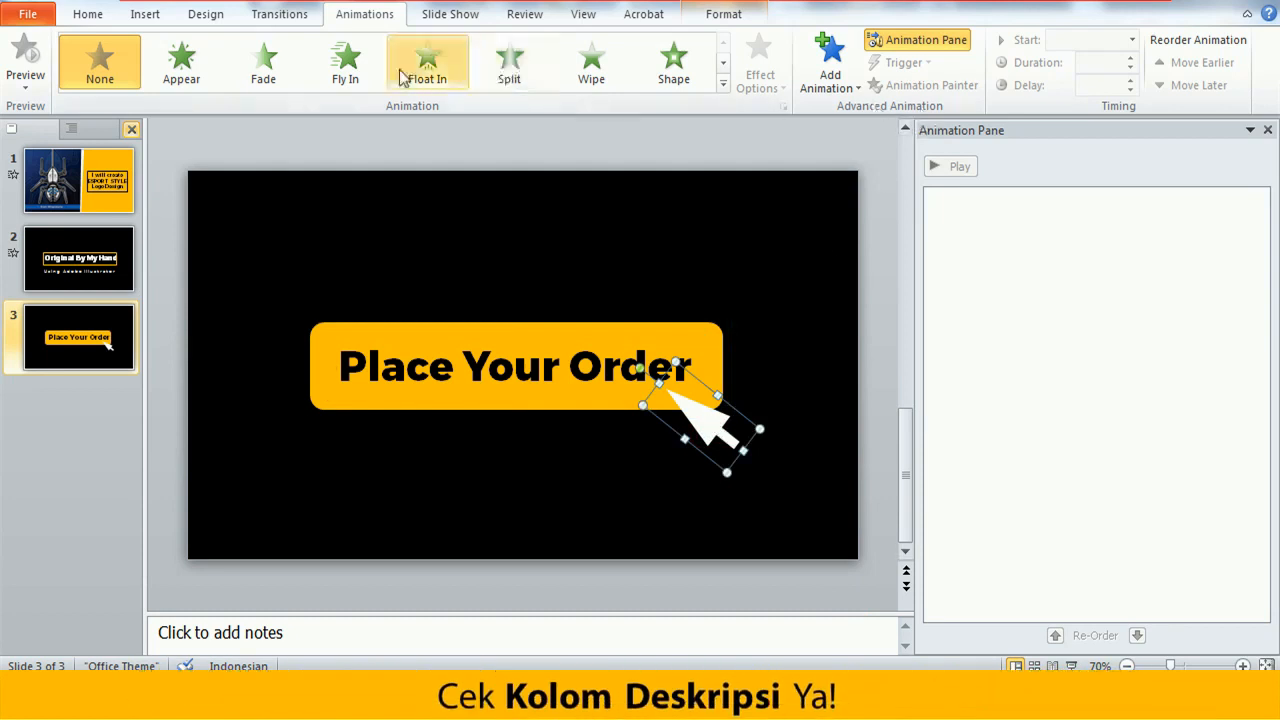
- Apply the Fly In animation to the white arrow and the Teeter animation to the grouped "Place Your Order" button
{"action": "left_click", "coordinate": [345, 72]}
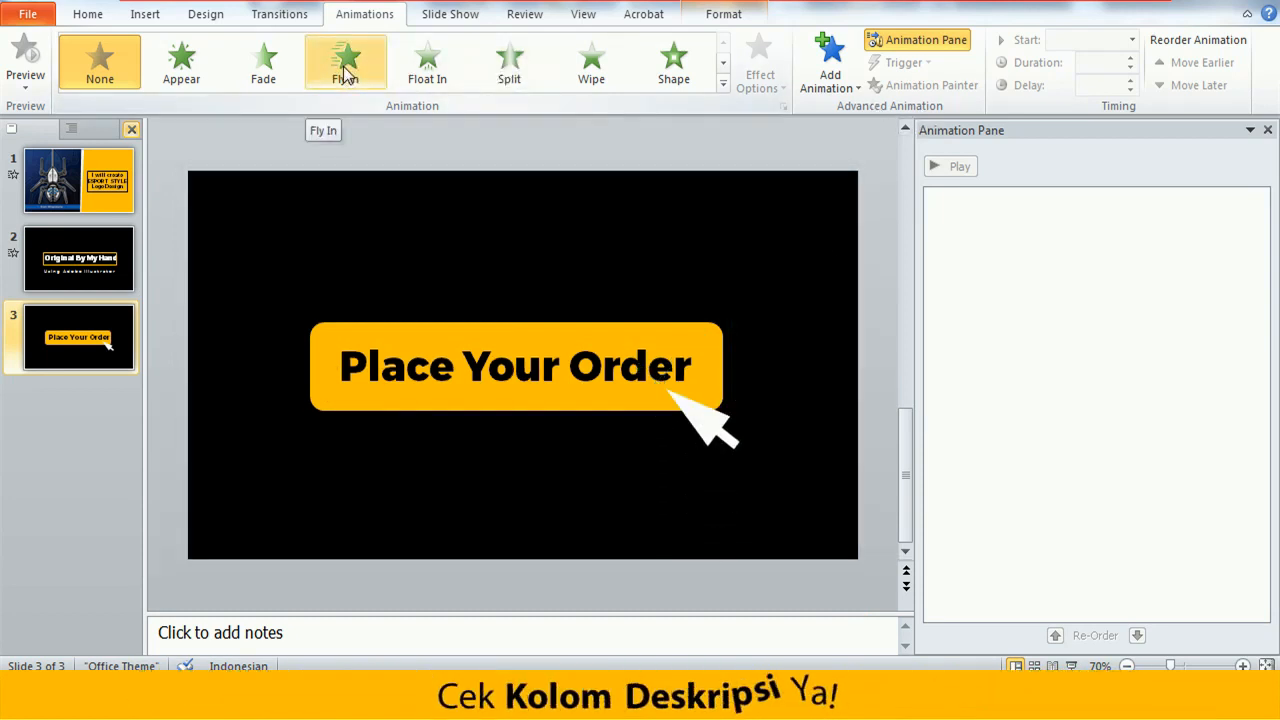
{"action": "left_click", "coordinate": [345, 72]}
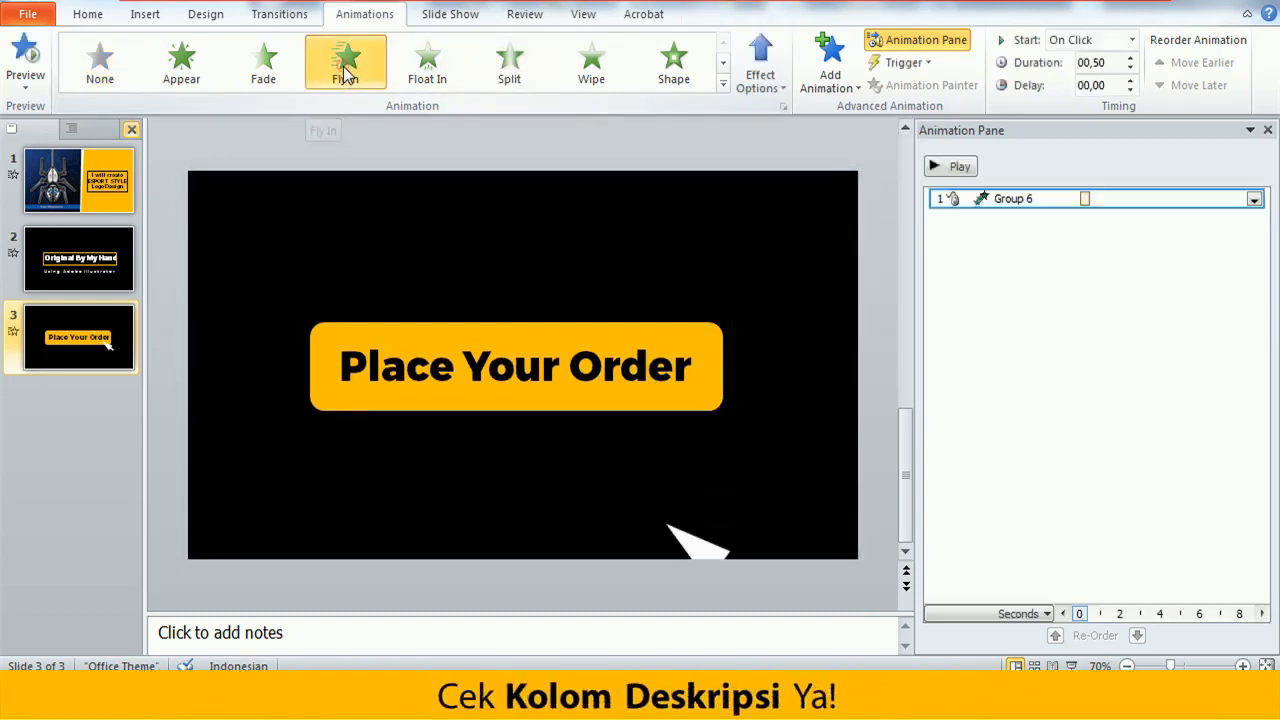
{"action": "left_click", "coordinate": [385, 324]}
{"action": "left_click", "coordinate": [724, 63]}
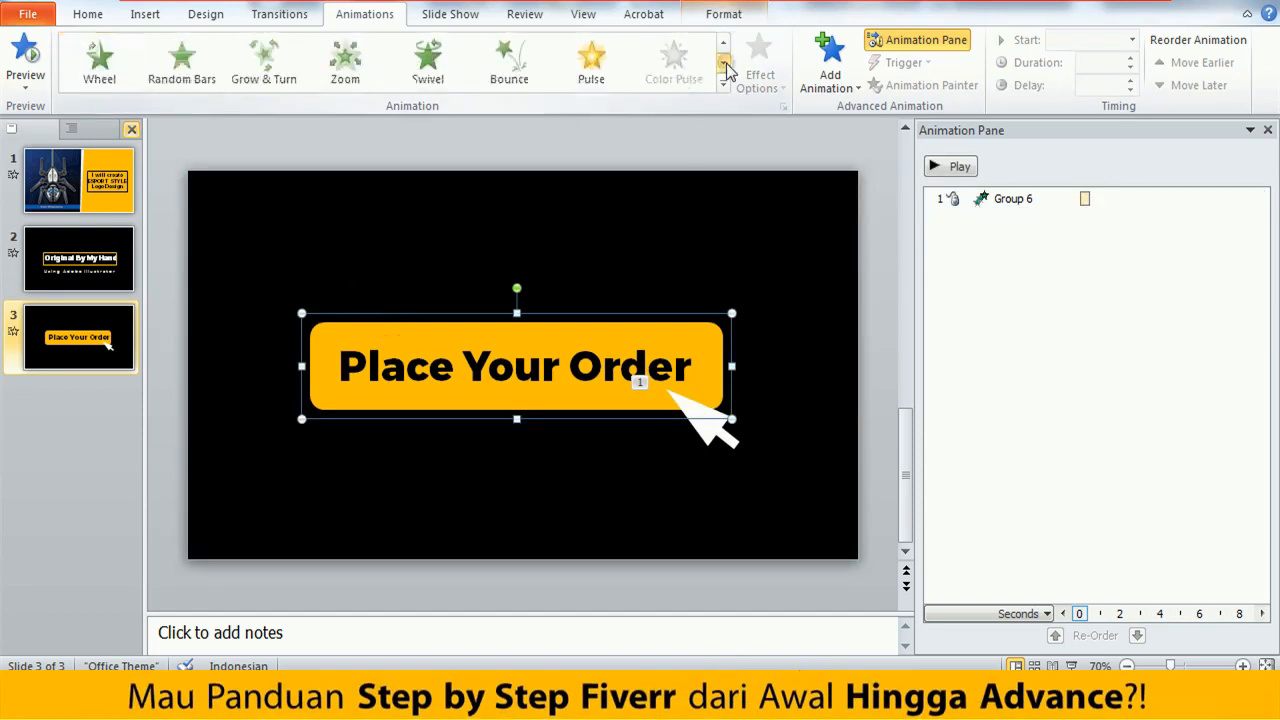
{"action": "scroll", "coordinate": [182, 60], "scroll_direction": "down", "scroll_amount": 1}
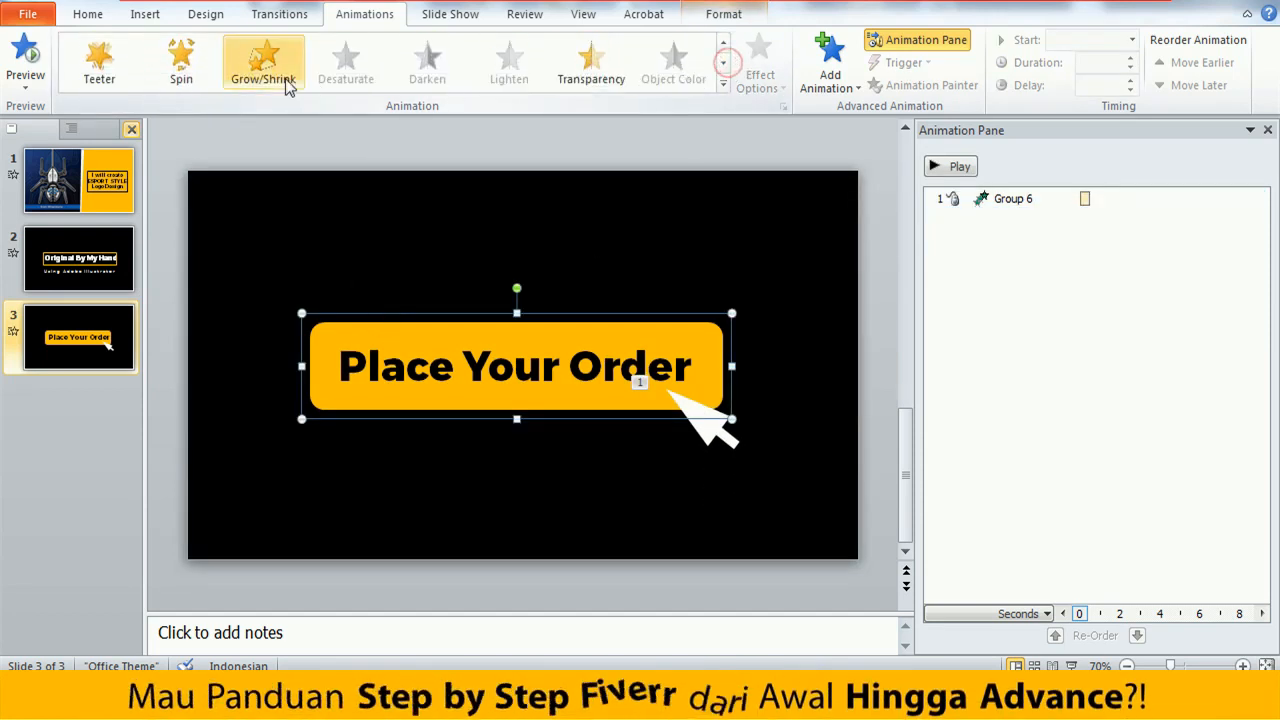
{"action": "left_click", "coordinate": [111, 60]}
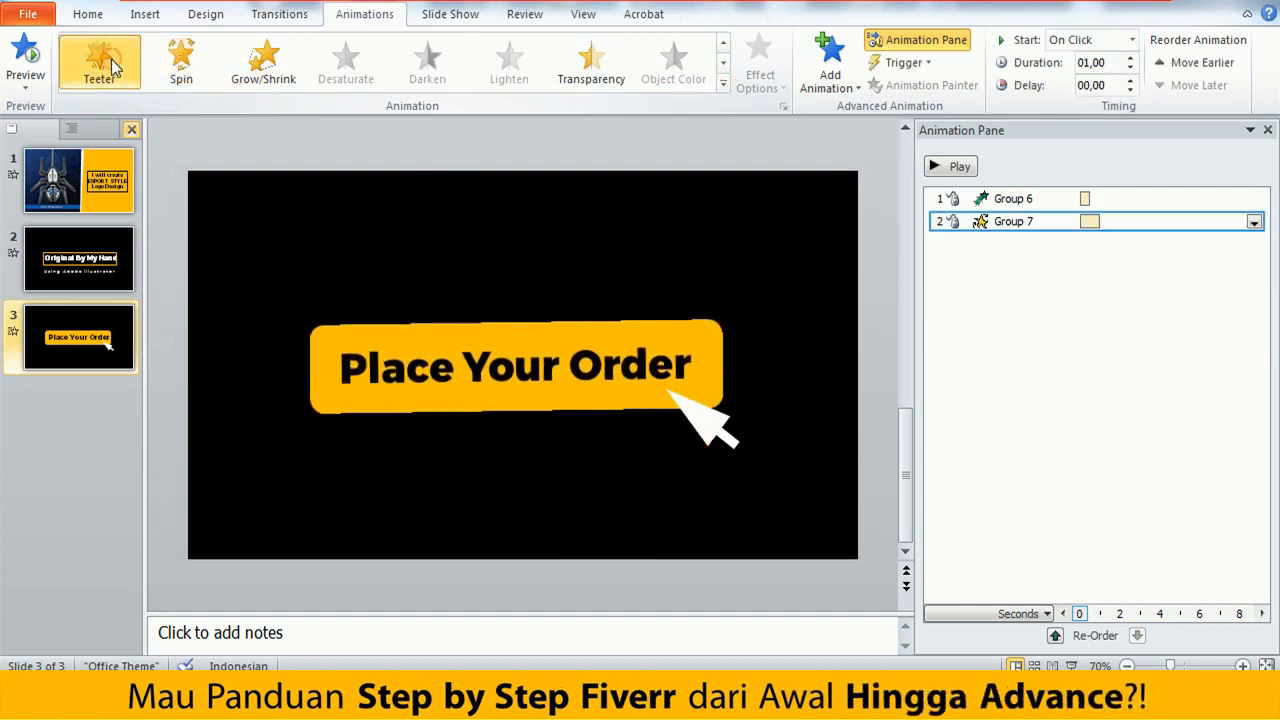
{"action": "left_click", "coordinate": [218, 175]}
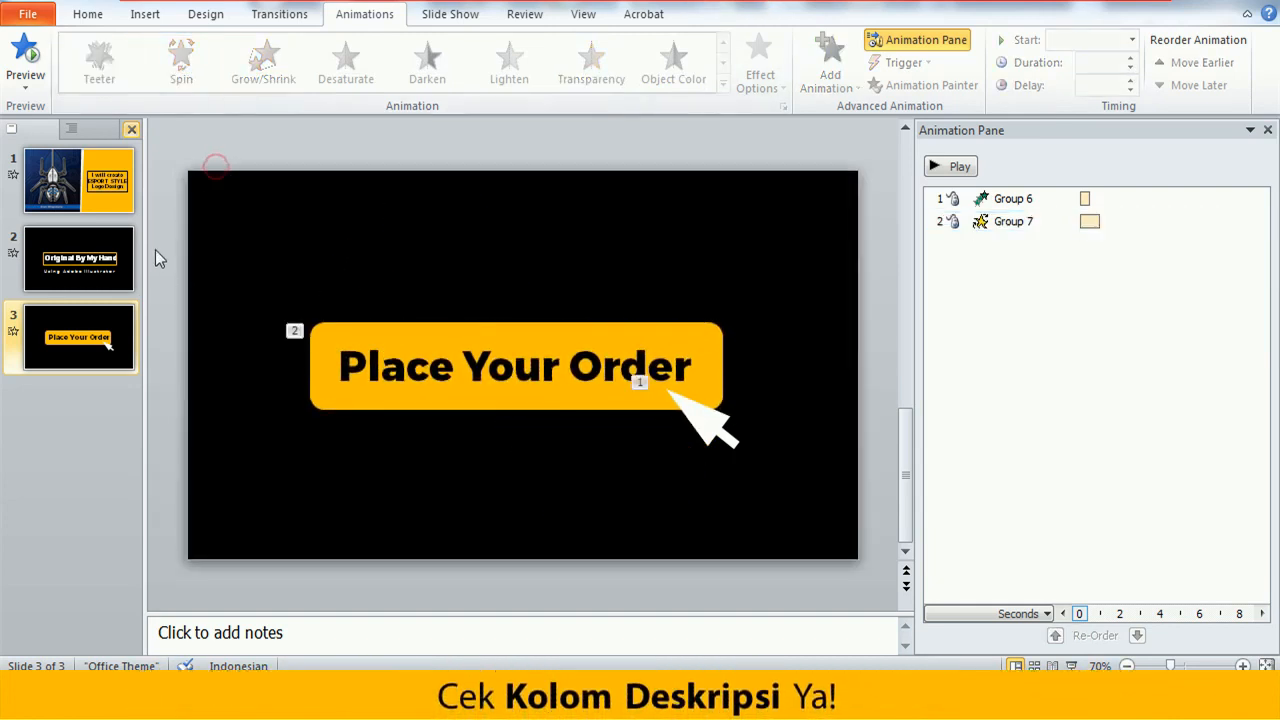
- Preview the animations of slides 1, 2 and 3 one after another
{"action": "left_click", "coordinate": [99, 189]}
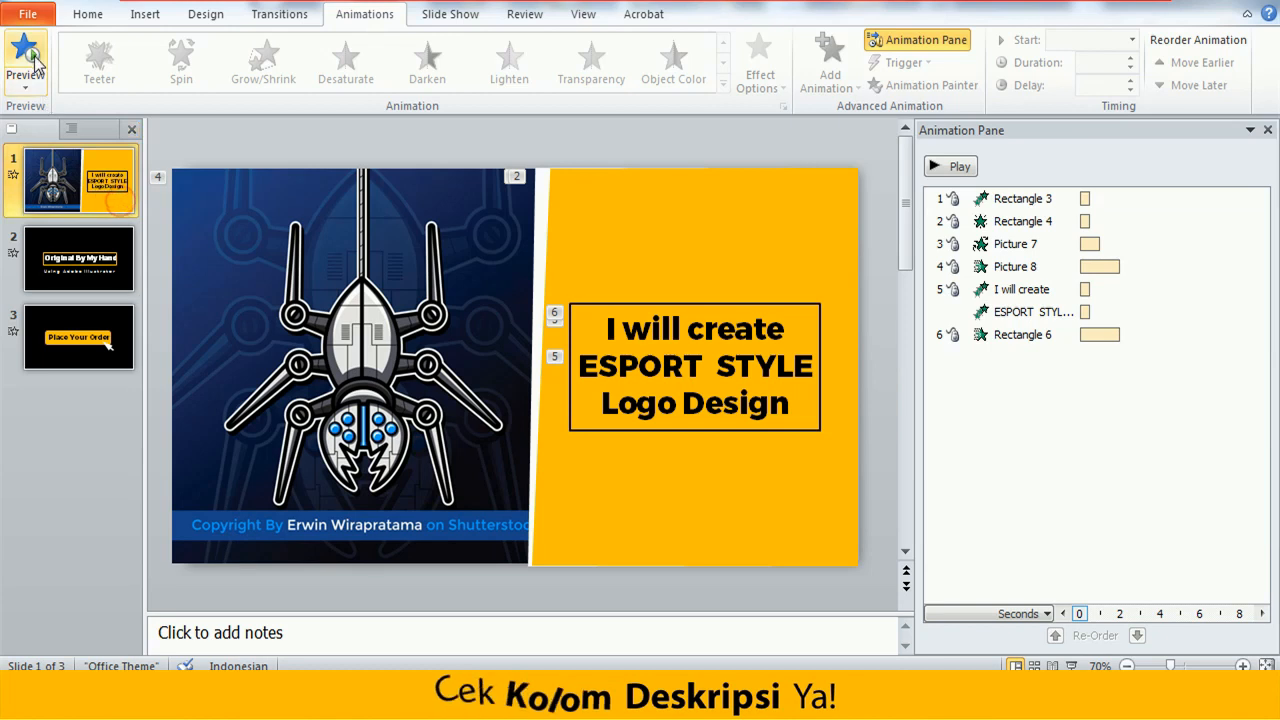
{"action": "left_click", "coordinate": [33, 58]}
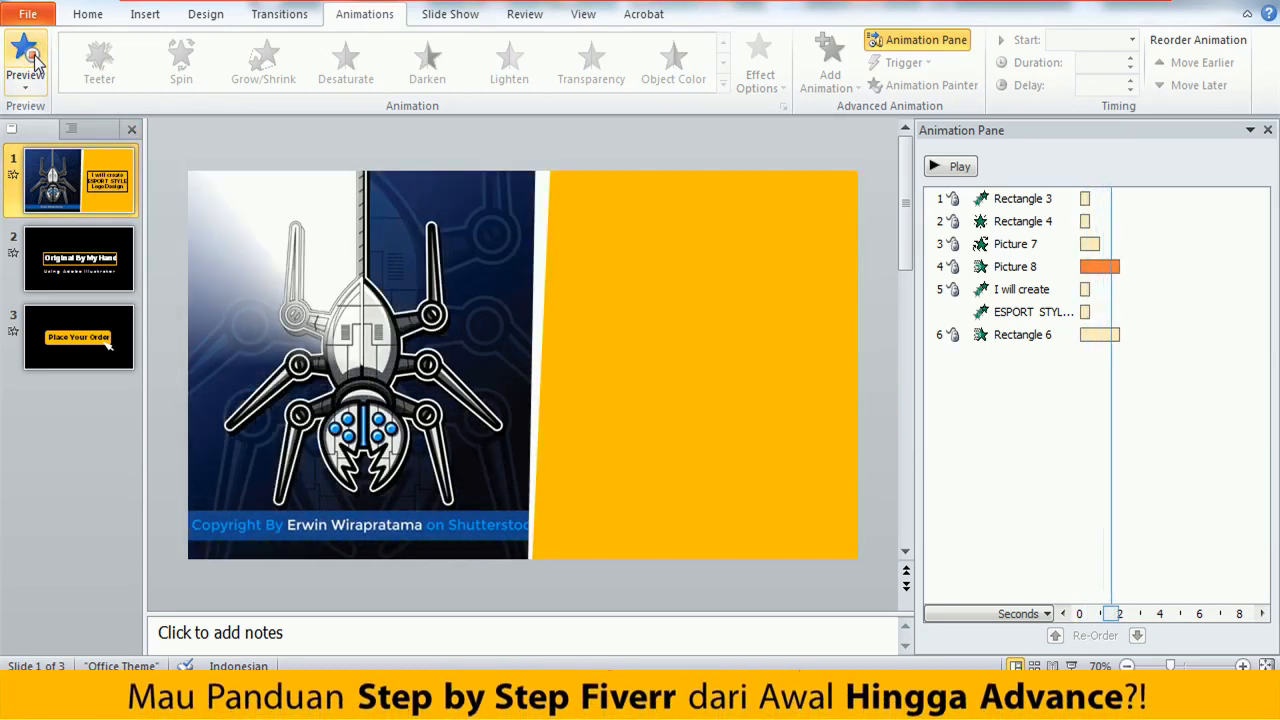
{"action": "left_click", "coordinate": [84, 266]}
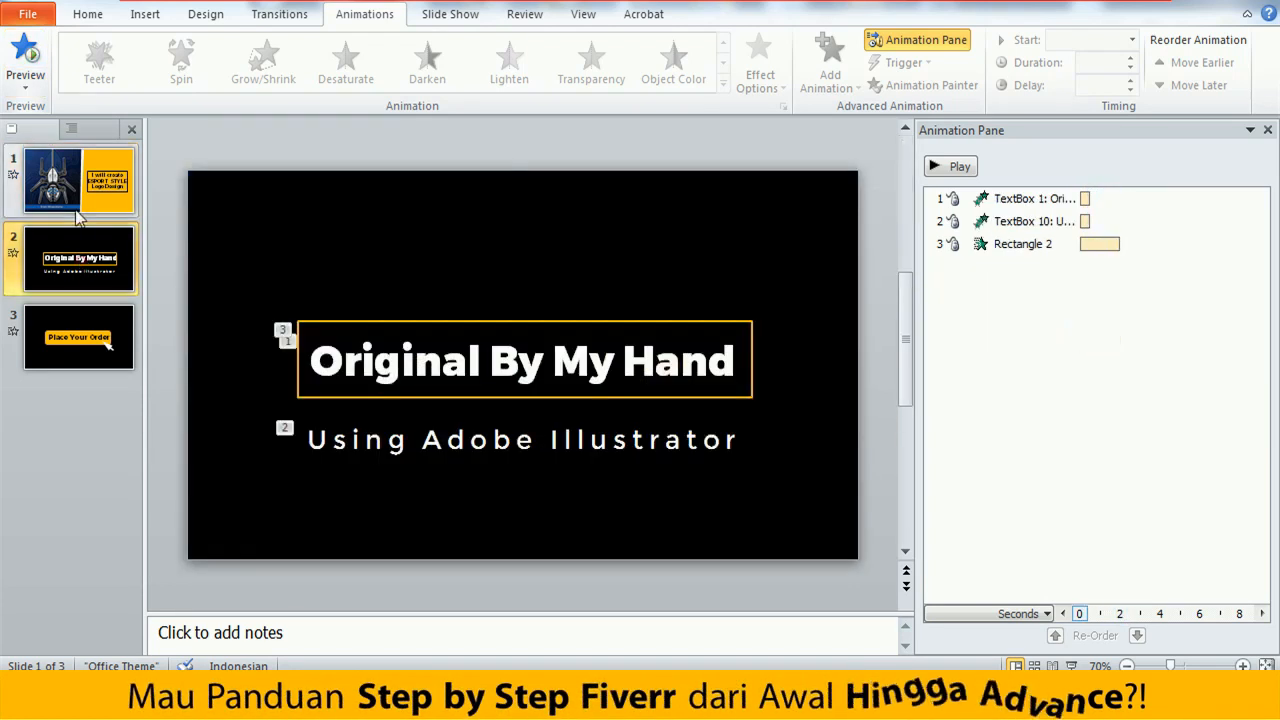
{"action": "left_click", "coordinate": [27, 55]}
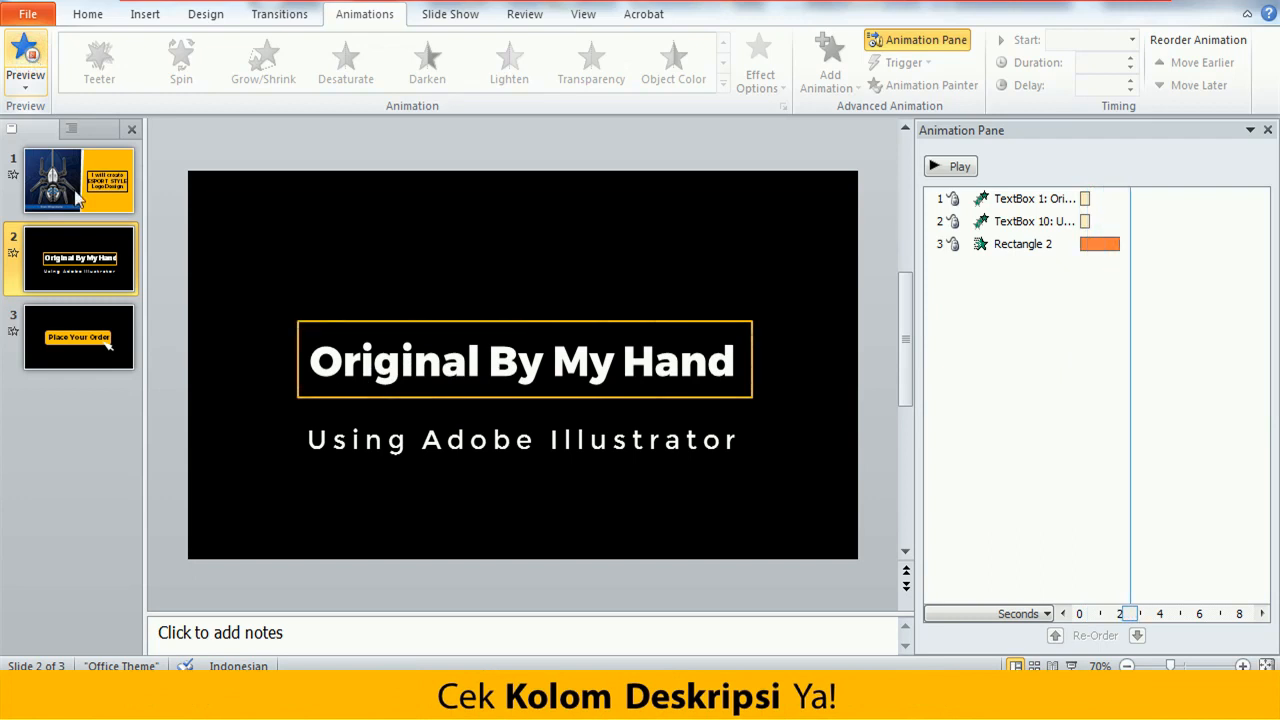
{"action": "left_click", "coordinate": [106, 336]}
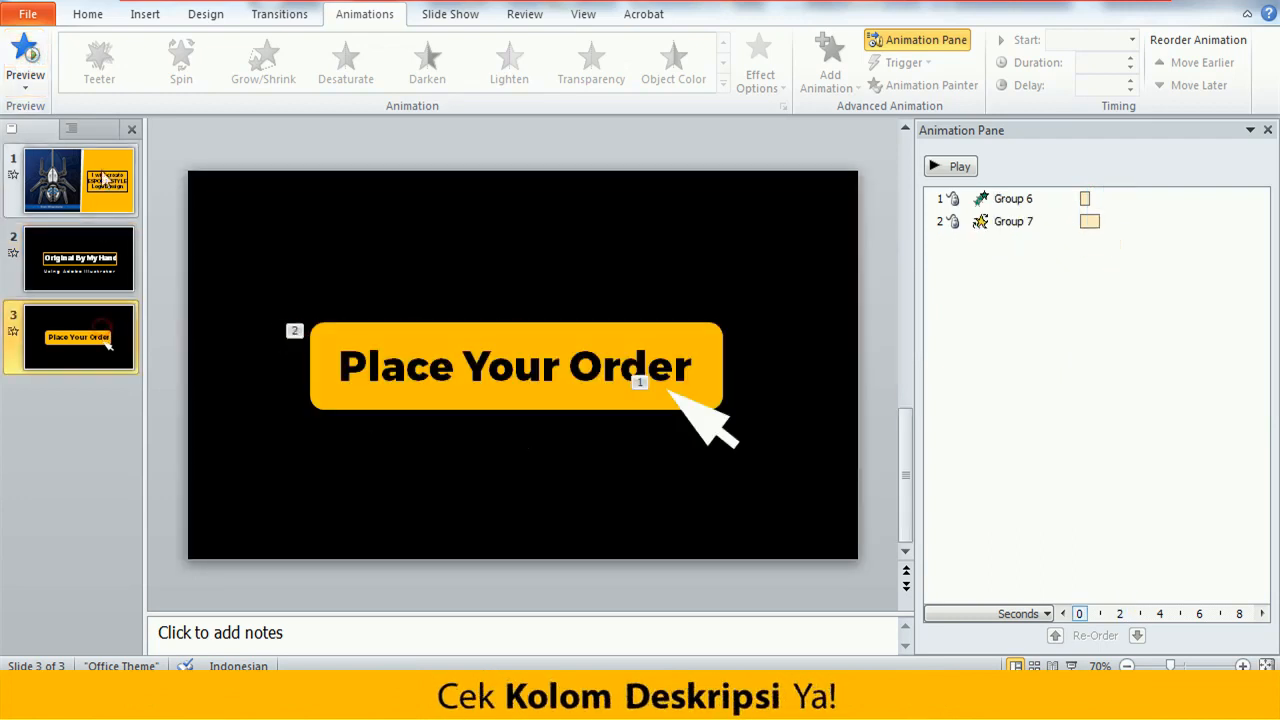
{"action": "left_click", "coordinate": [27, 55]}
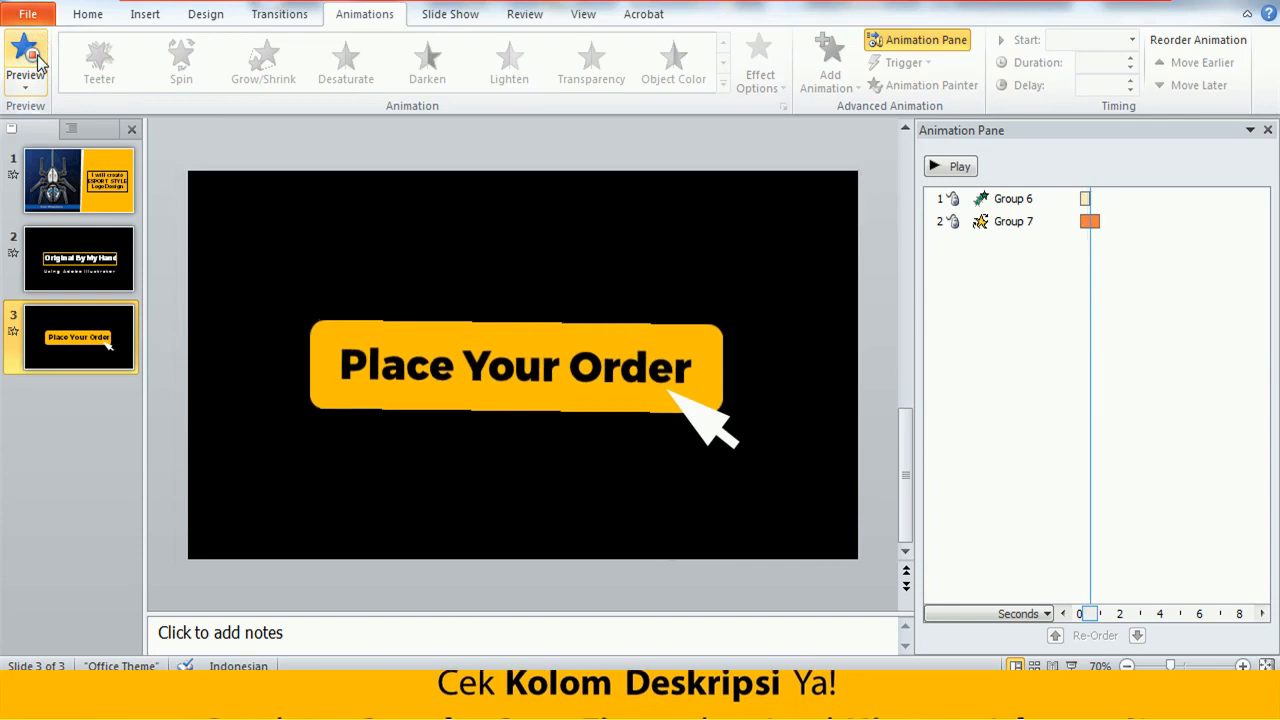
{"action": "left_click", "coordinate": [98, 410]}
{"action": "left_click", "coordinate": [358, 355]}
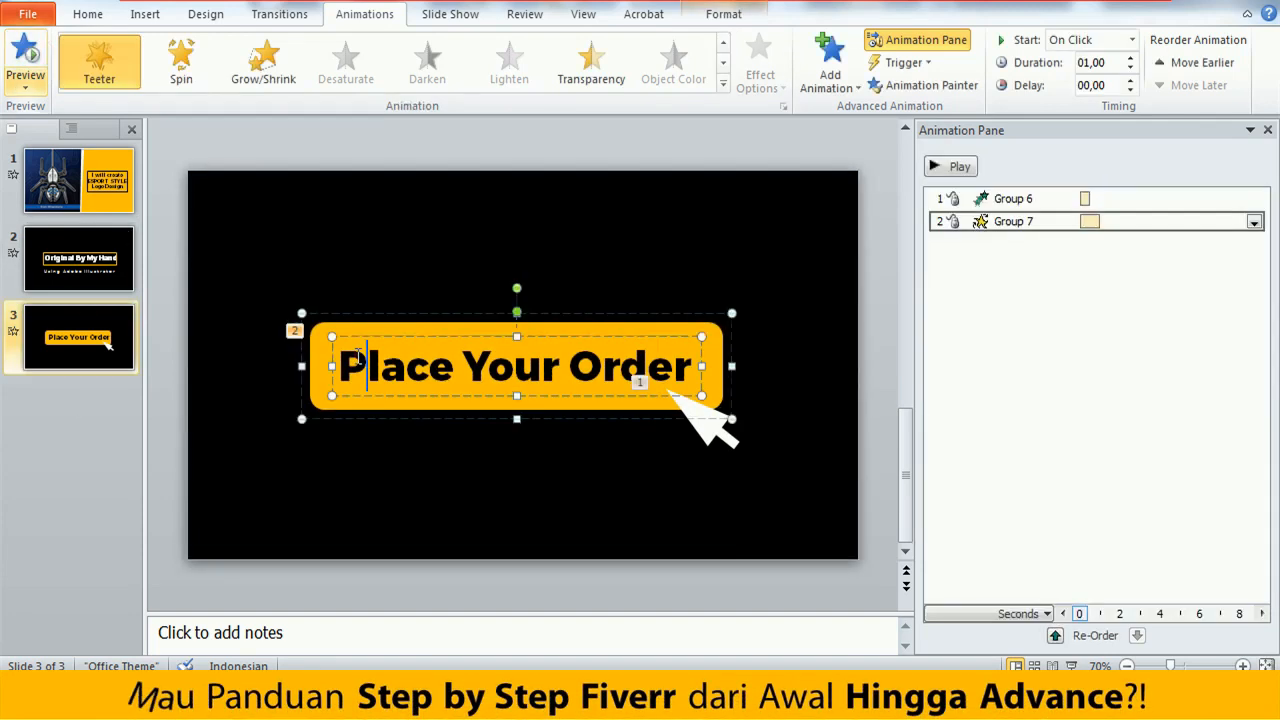
{"action": "left_click", "coordinate": [90, 460]}
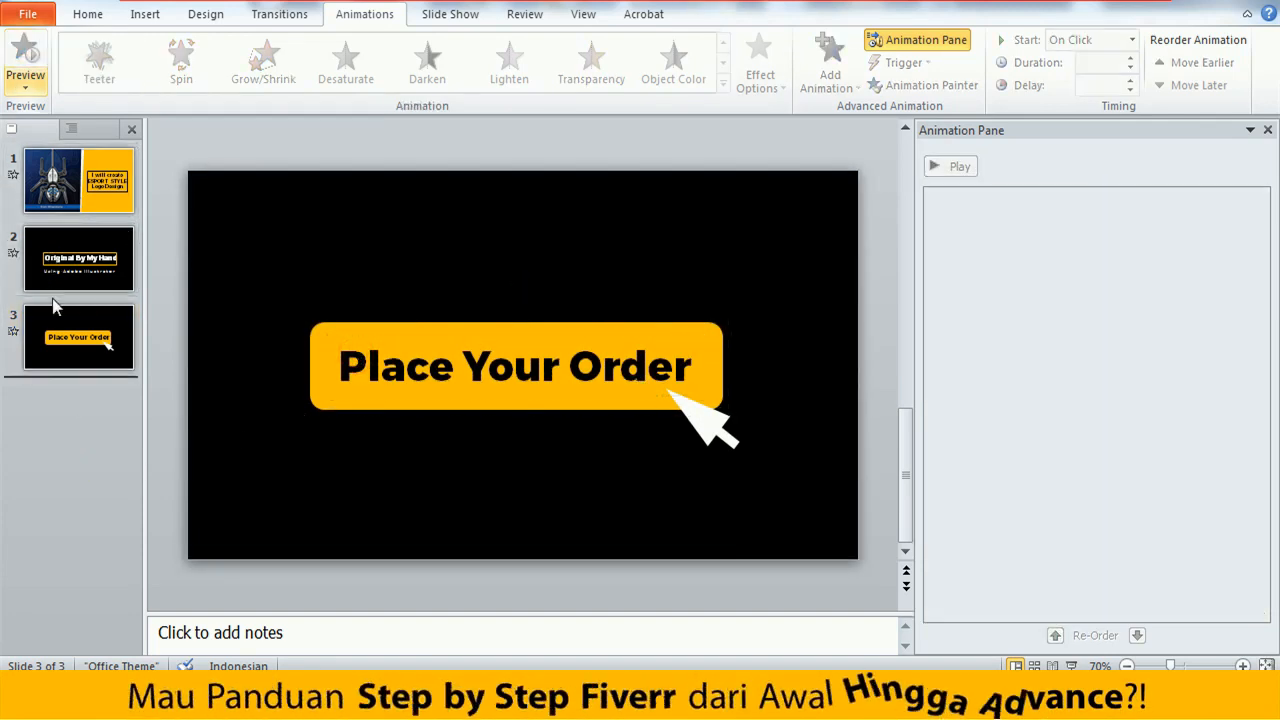
- Apply the Fly Through transition to slide 2
{"action": "left_click", "coordinate": [280, 16]}
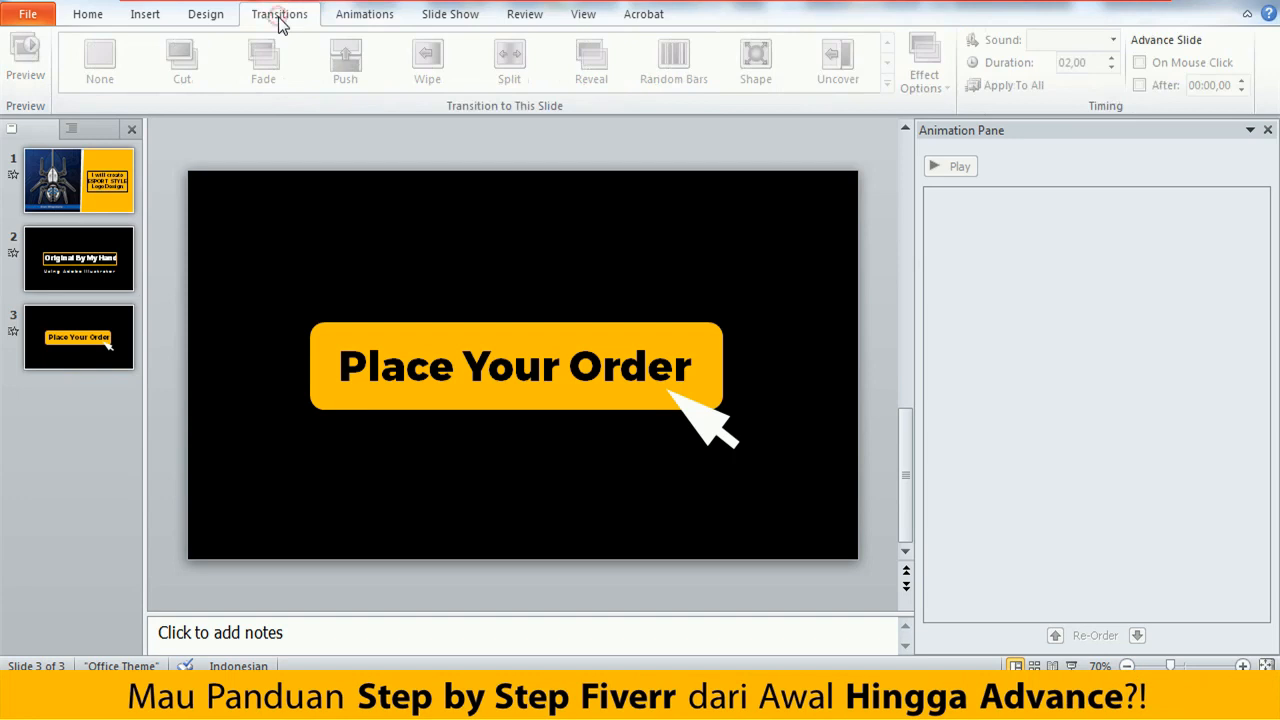
{"action": "left_click", "coordinate": [114, 238]}
{"action": "left_click", "coordinate": [885, 68]}
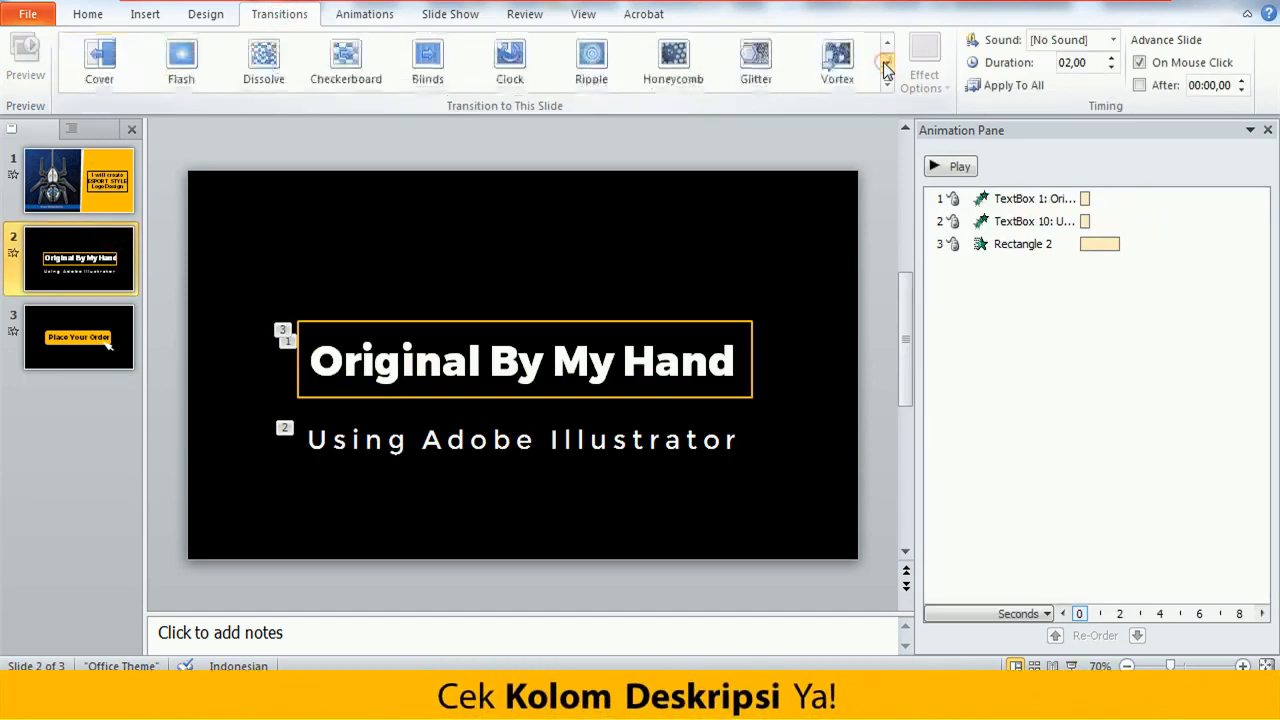
{"action": "left_click", "coordinate": [885, 68]}
{"action": "left_click", "coordinate": [885, 68]}
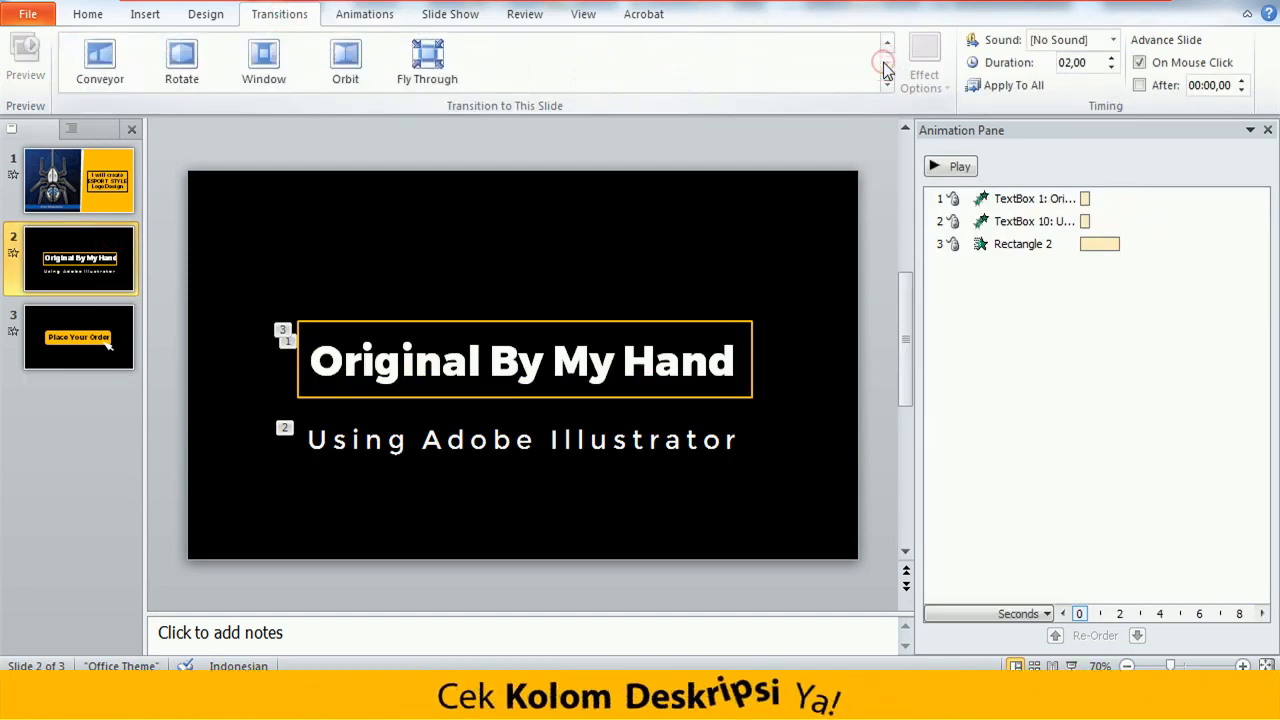
{"action": "left_click", "coordinate": [432, 62]}
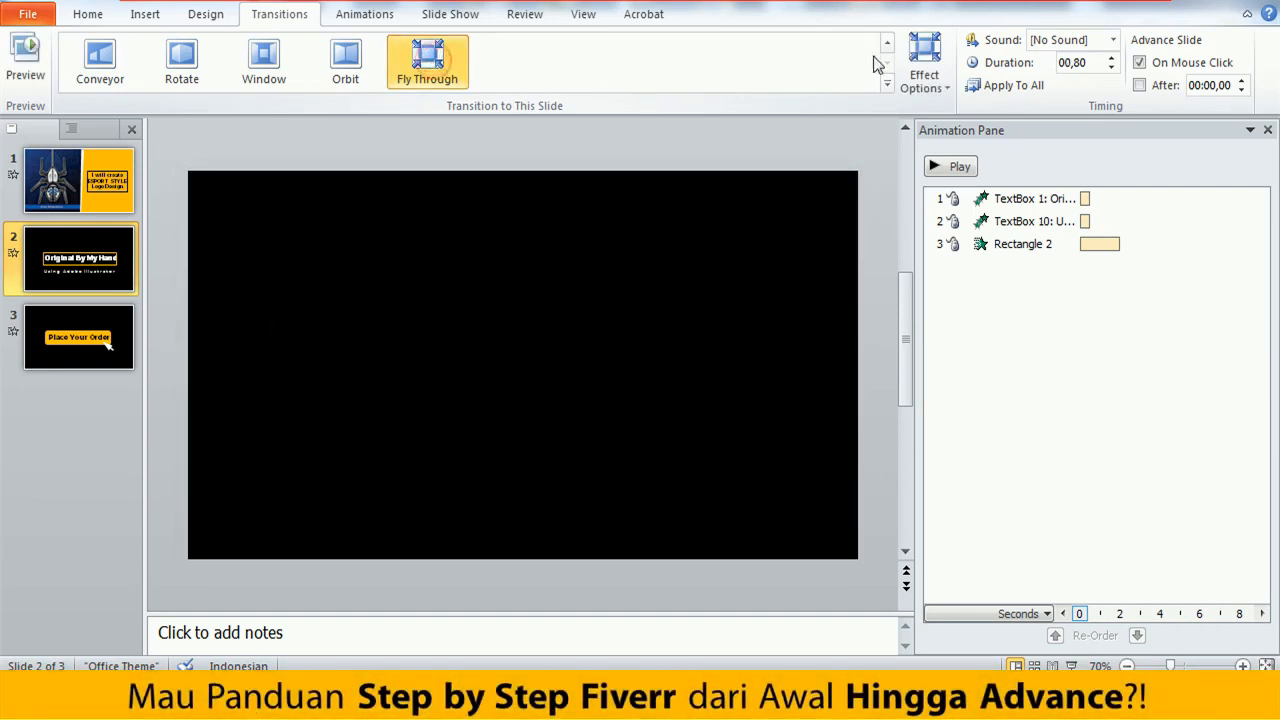
{"action": "left_click", "coordinate": [886, 85]}
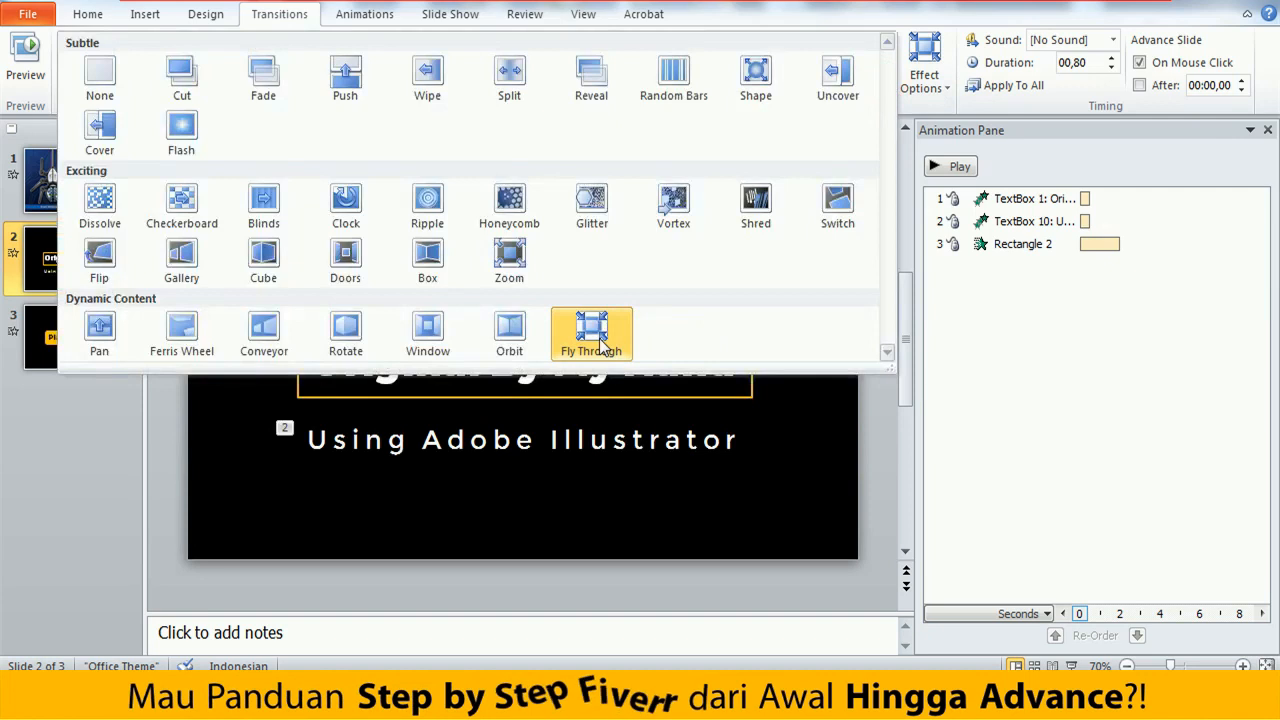
{"action": "left_click", "coordinate": [599, 338]}
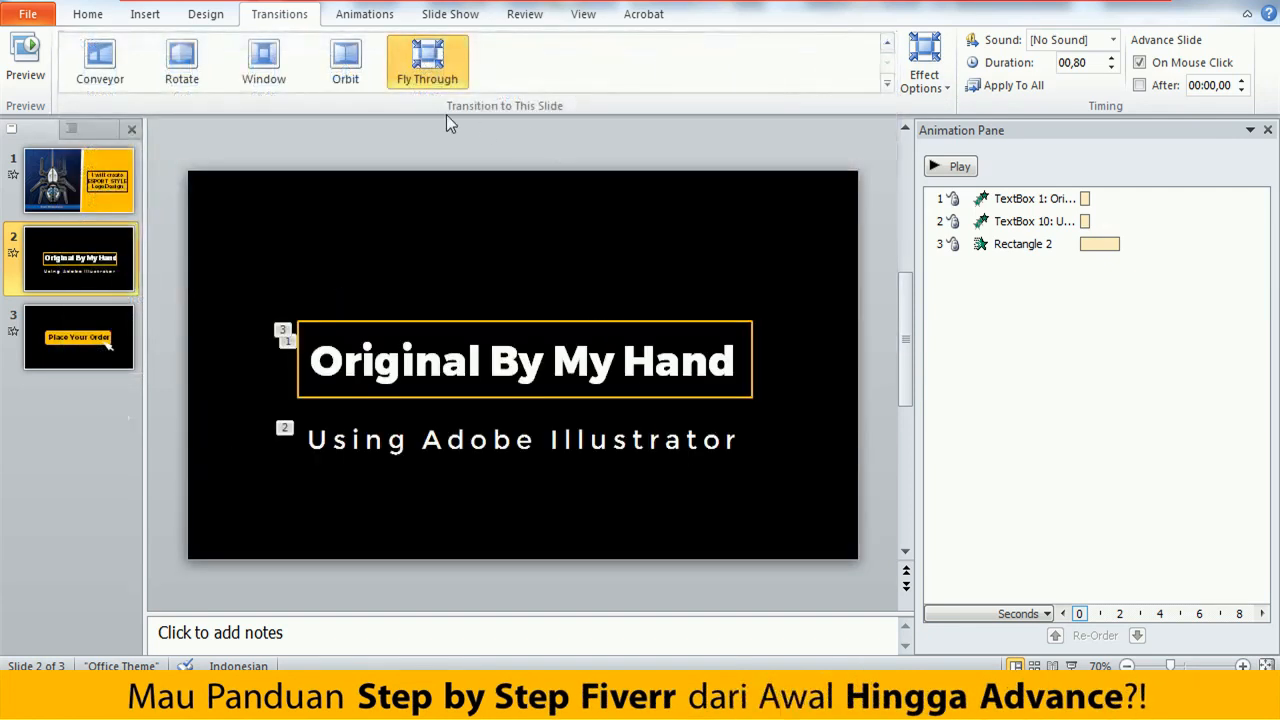
- Apply the same Fly Through transition to slide 3
{"action": "left_click", "coordinate": [127, 348]}
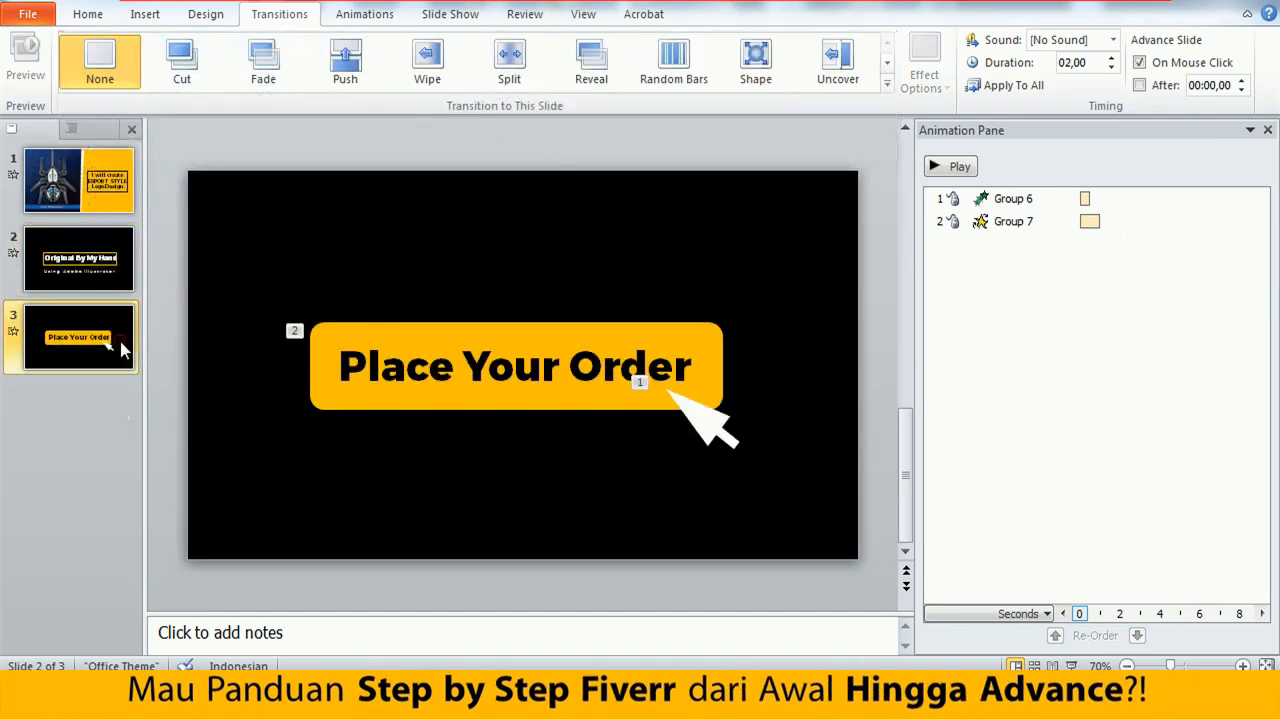
{"action": "left_click", "coordinate": [886, 64]}
{"action": "left_click", "coordinate": [886, 64]}
{"action": "left_click", "coordinate": [886, 64]}
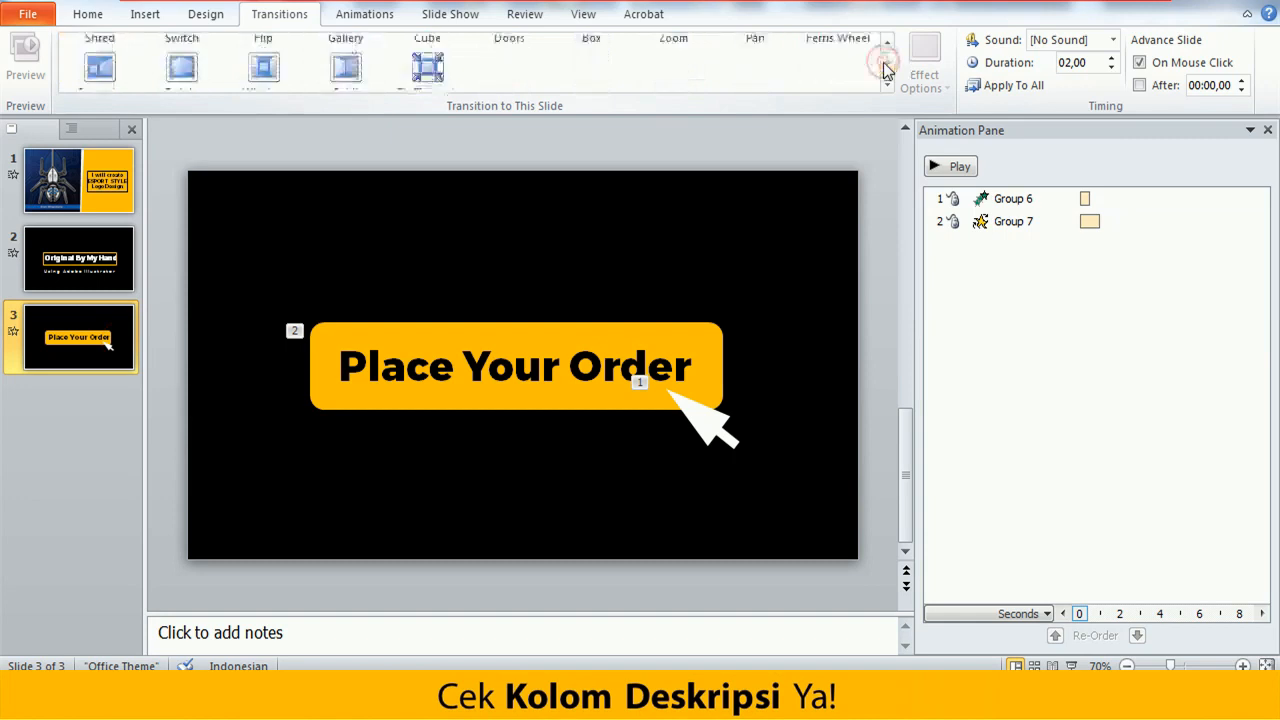
{"action": "left_click", "coordinate": [433, 66]}
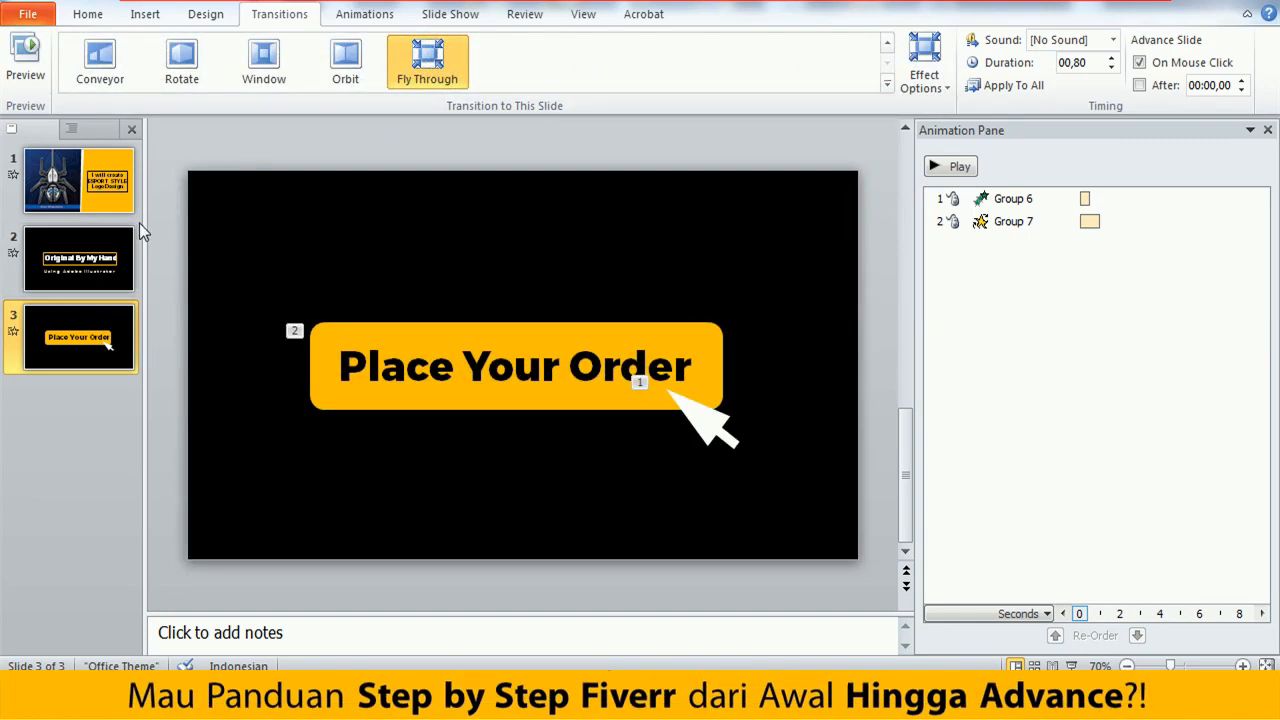
- Play the slide show from the beginning, advancing through every animation and transition of all three slides, and return to slide 3 for editing
{"action": "left_click", "coordinate": [459, 19]}
{"action": "left_click", "coordinate": [36, 48]}
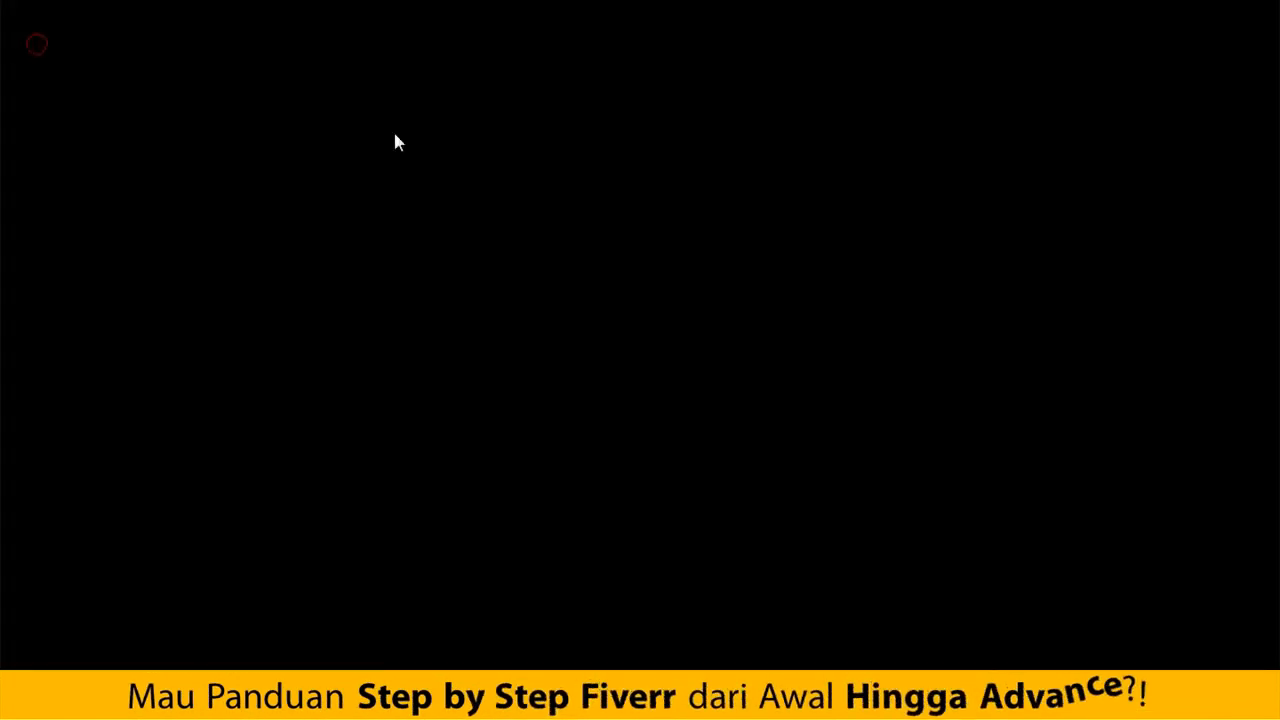
{"action": "left_click", "coordinate": [1085, 316]}
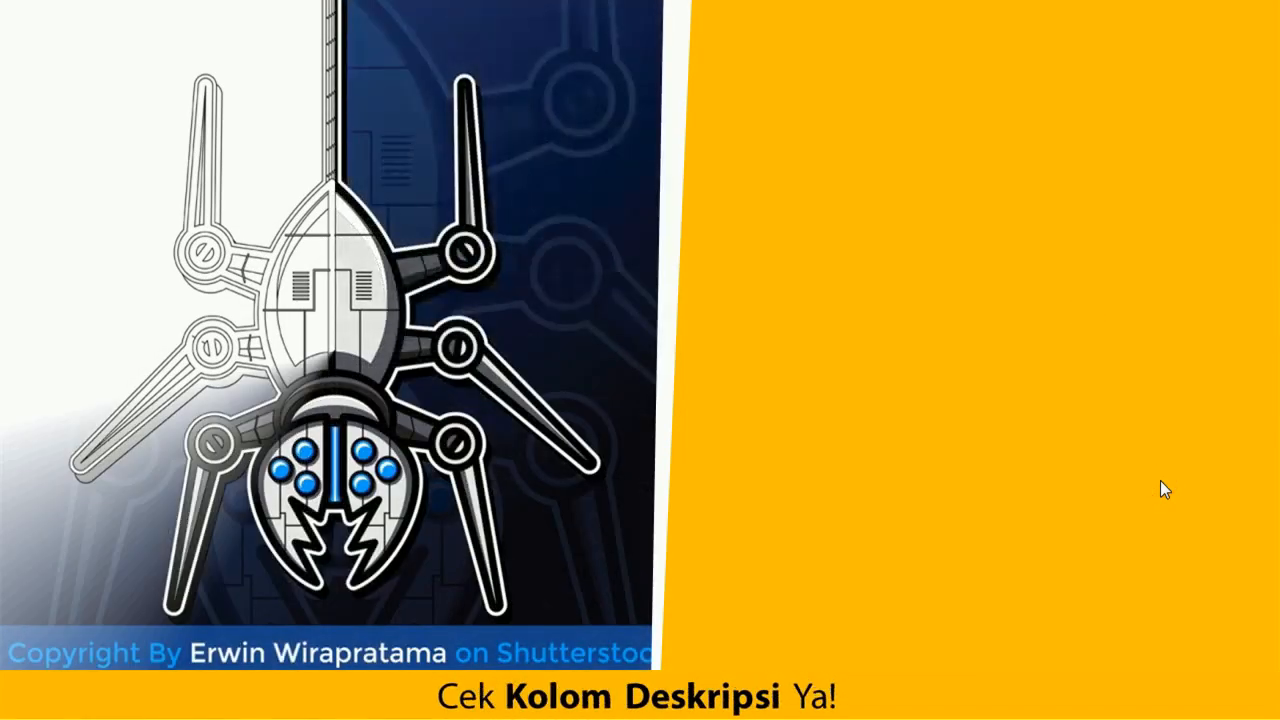
{"action": "left_click", "coordinate": [1160, 485]}
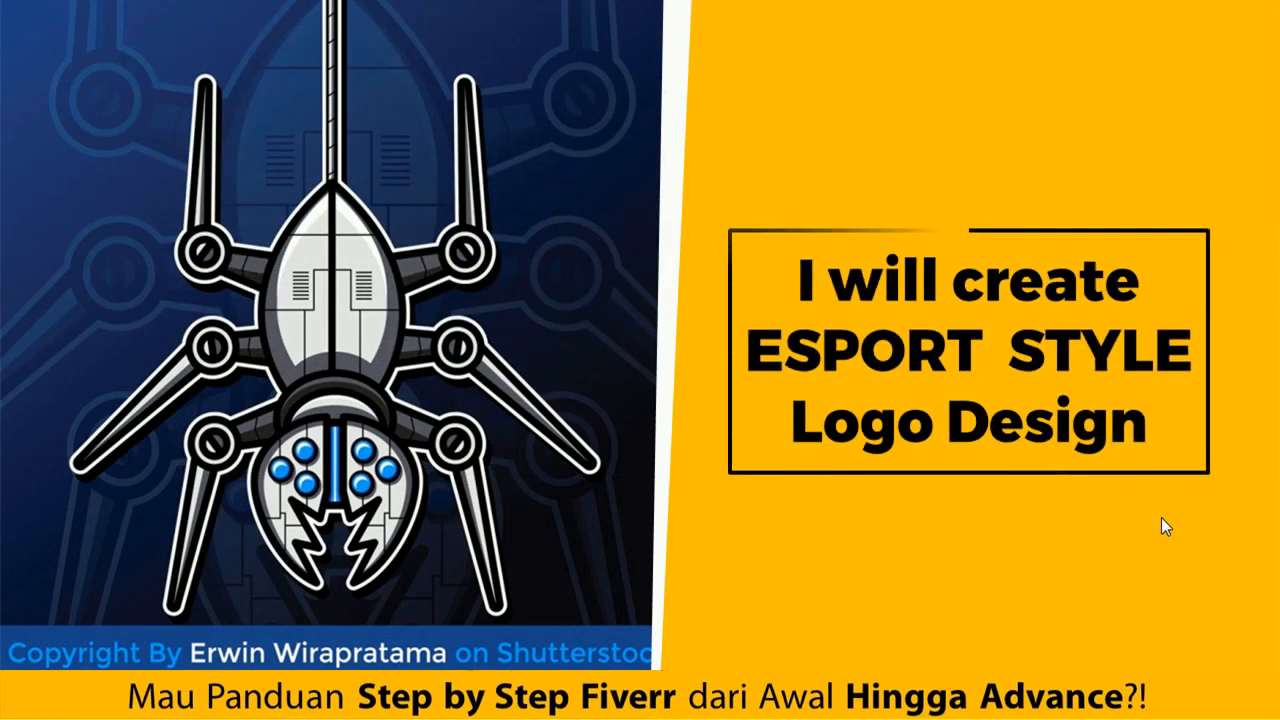
{"action": "left_click", "coordinate": [1161, 517]}
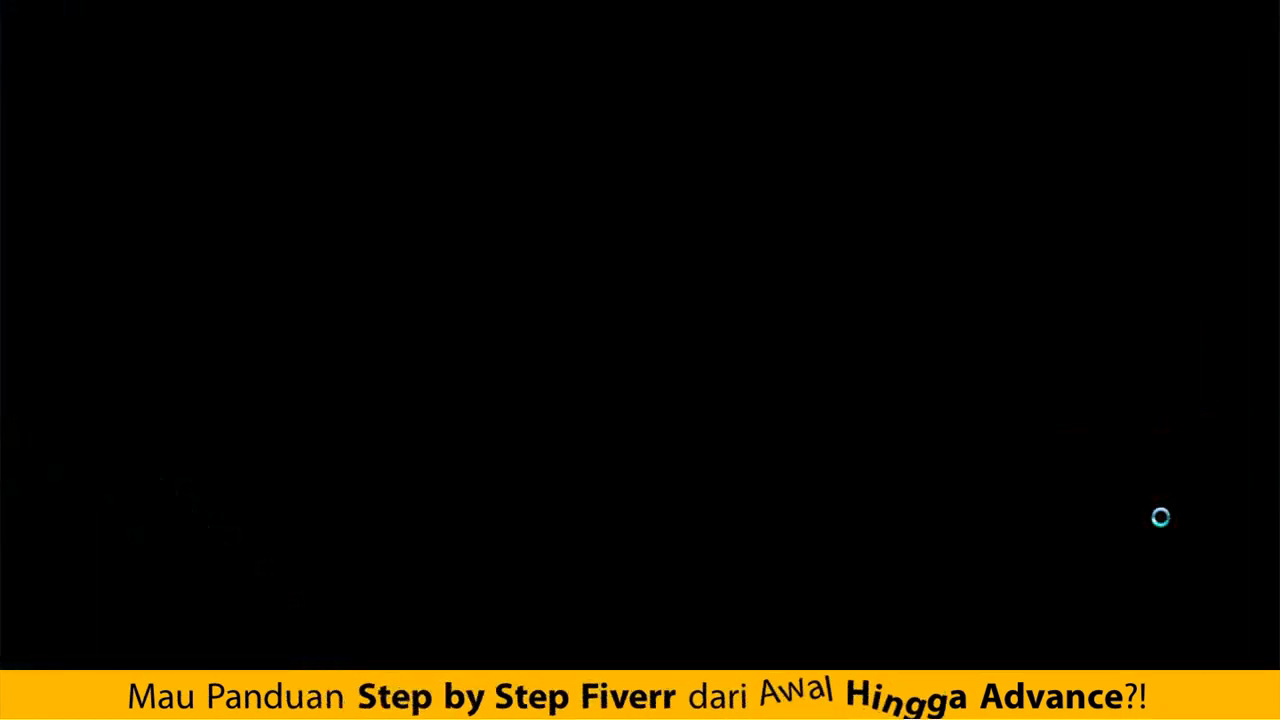
{"action": "left_click", "coordinate": [1161, 518]}
{"action": "left_click", "coordinate": [1161, 518]}
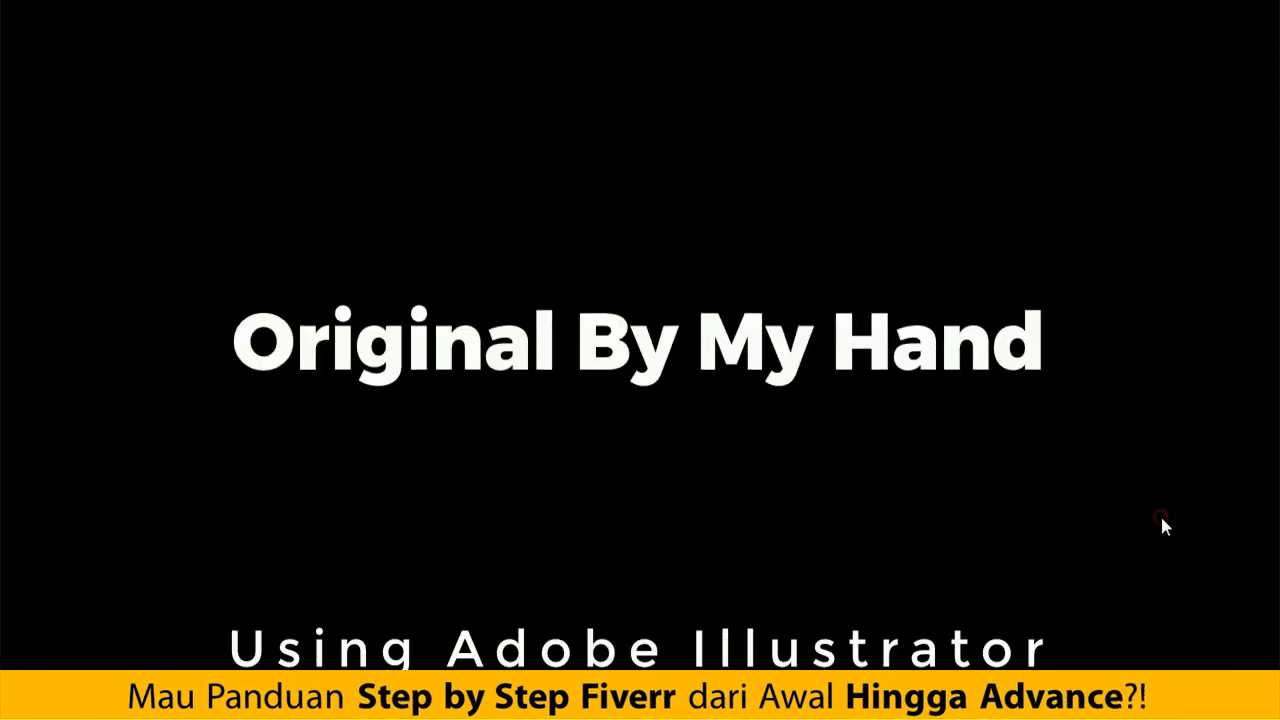
{"action": "left_click", "coordinate": [1161, 518]}
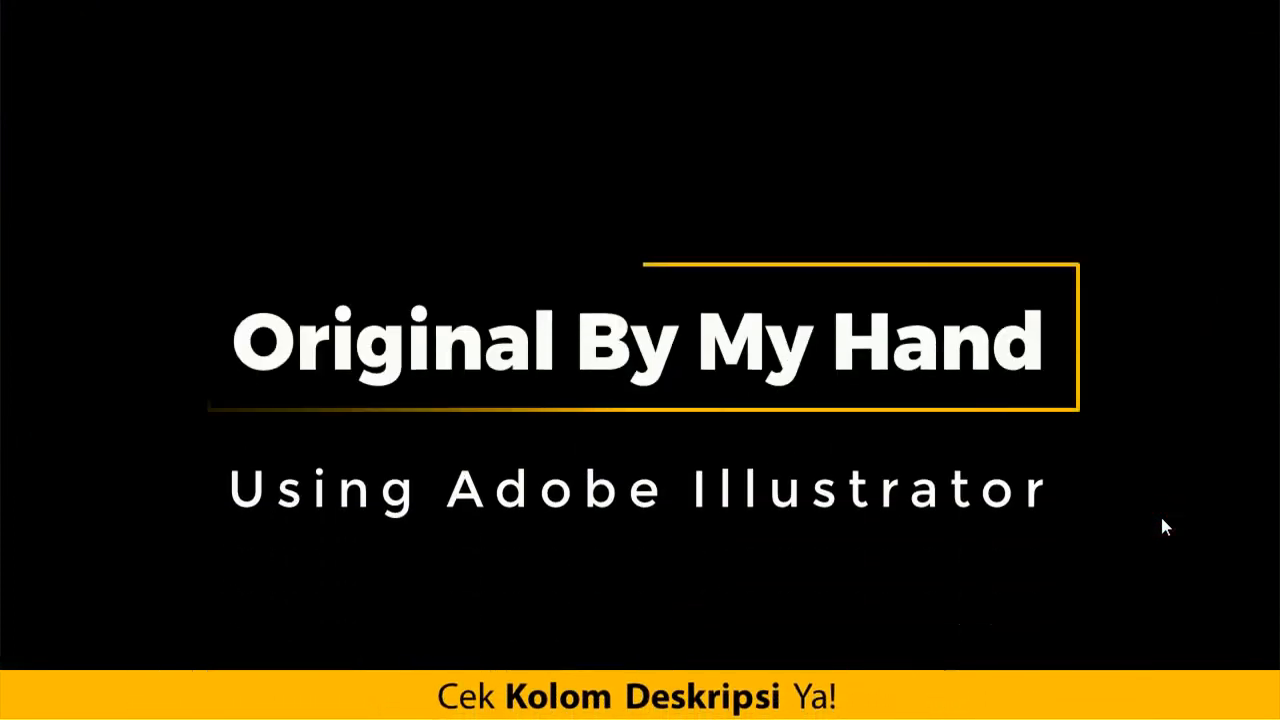
{"action": "left_click", "coordinate": [1162, 519]}
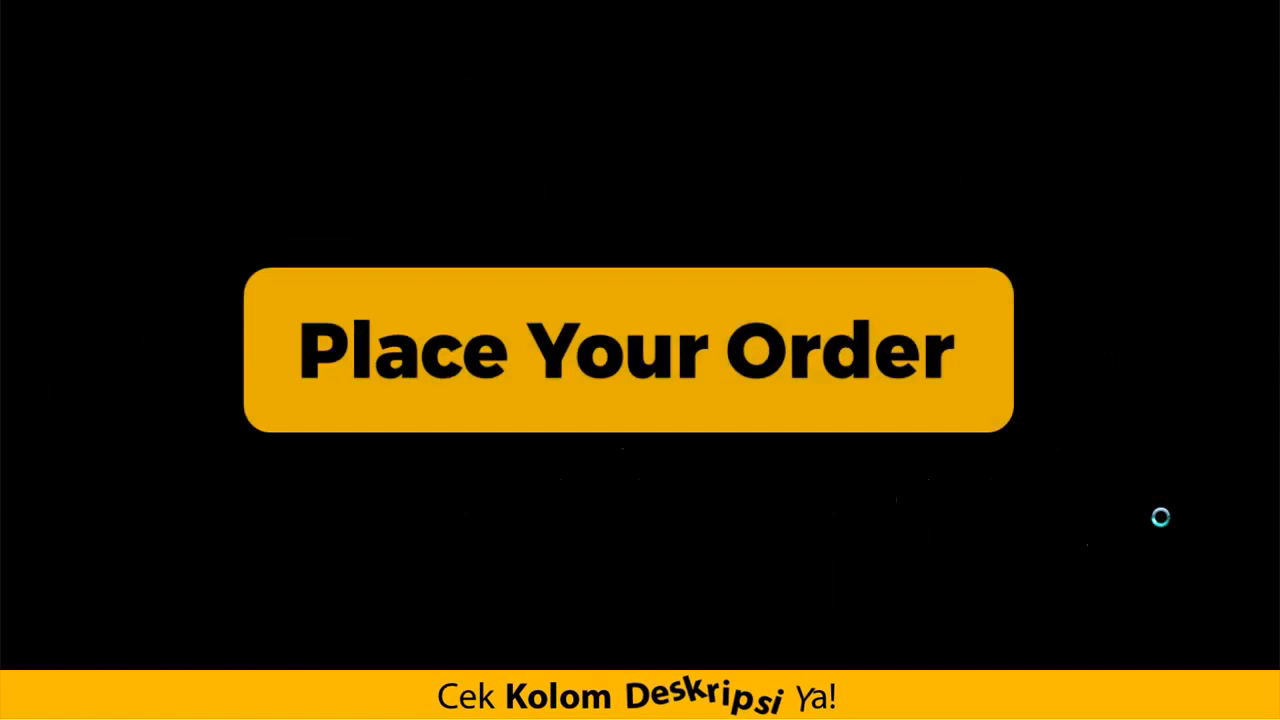
{"action": "left_click", "coordinate": [1160, 518]}
{"action": "left_click", "coordinate": [1160, 518]}
{"action": "left_click", "coordinate": [1162, 520]}
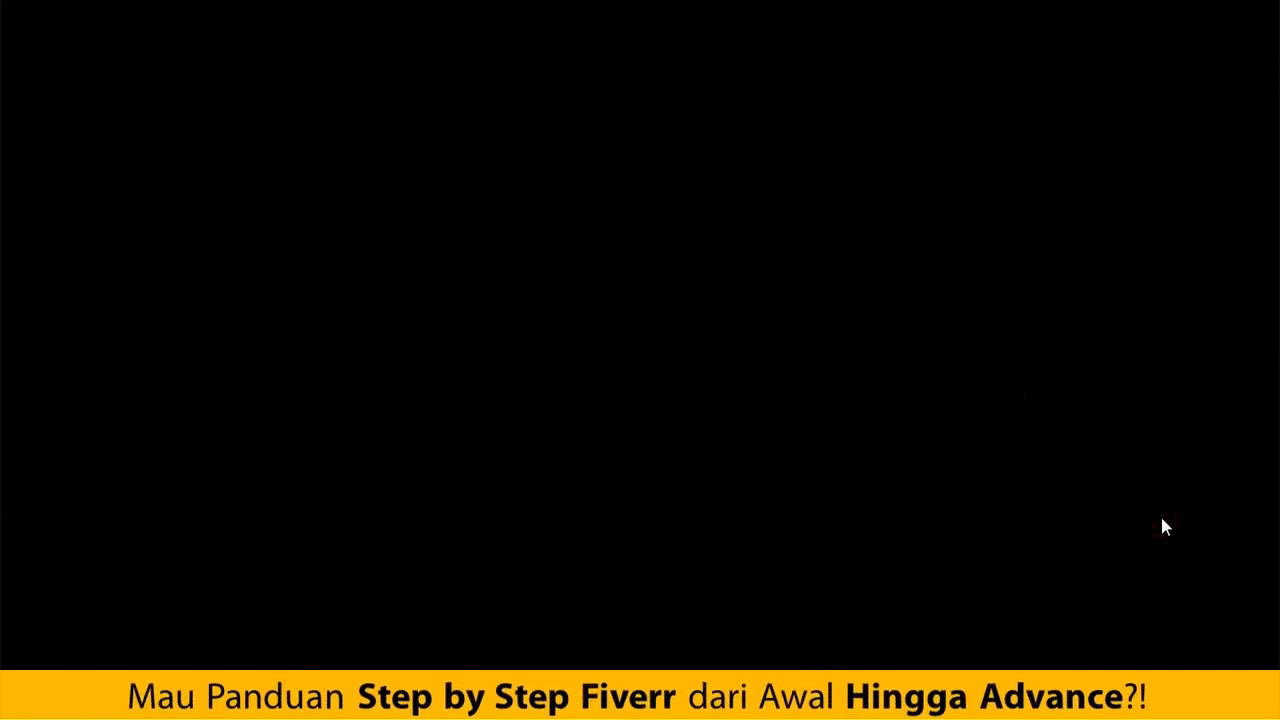
{"action": "left_click", "coordinate": [89, 425]}
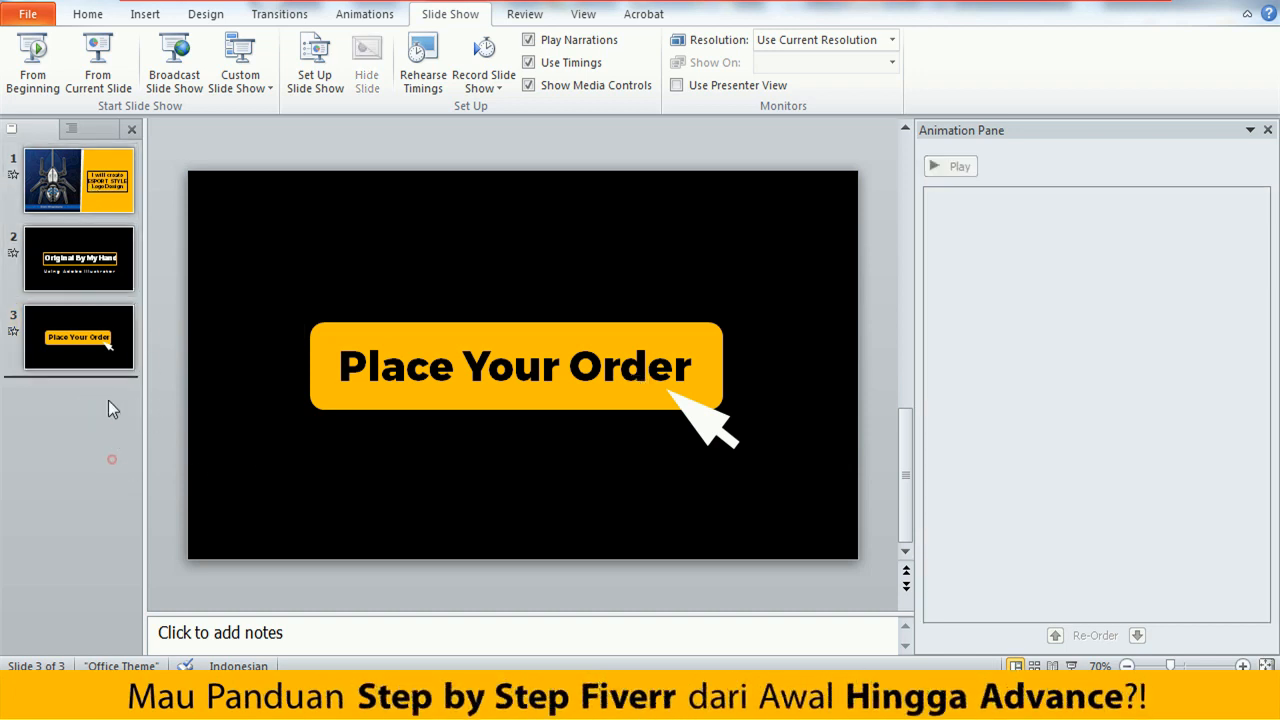
{"action": "left_click", "coordinate": [111, 457]}
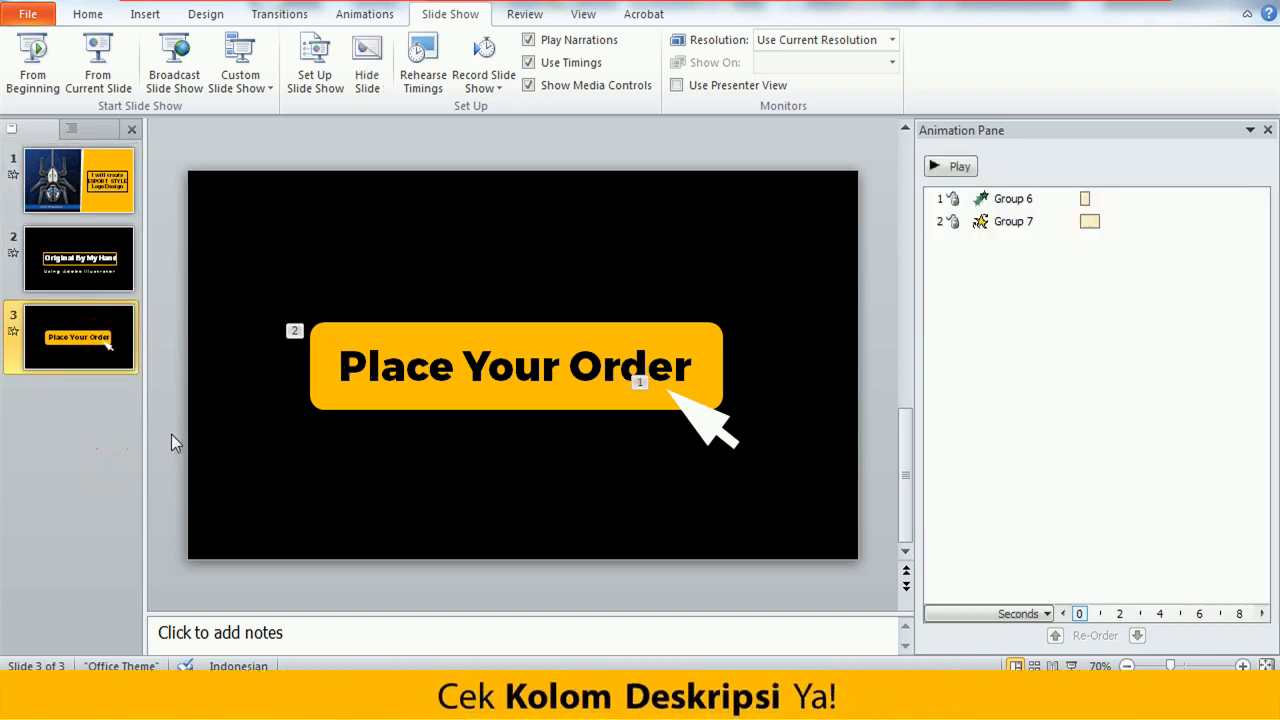
- Examine slide 3's animation entries for the arrow and the button, including the options available for the arrow's Fly In effect
{"action": "left_click", "coordinate": [386, 15]}
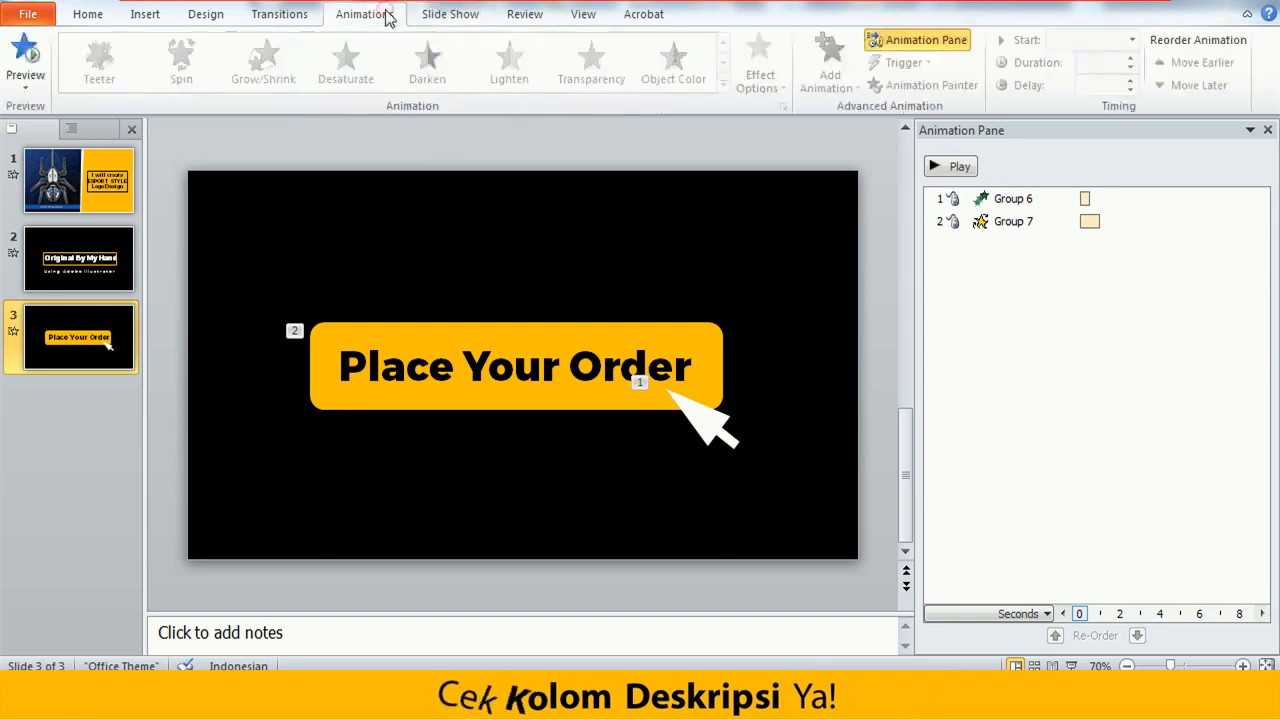
{"action": "left_click", "coordinate": [1032, 197]}
{"action": "left_click", "coordinate": [1021, 218]}
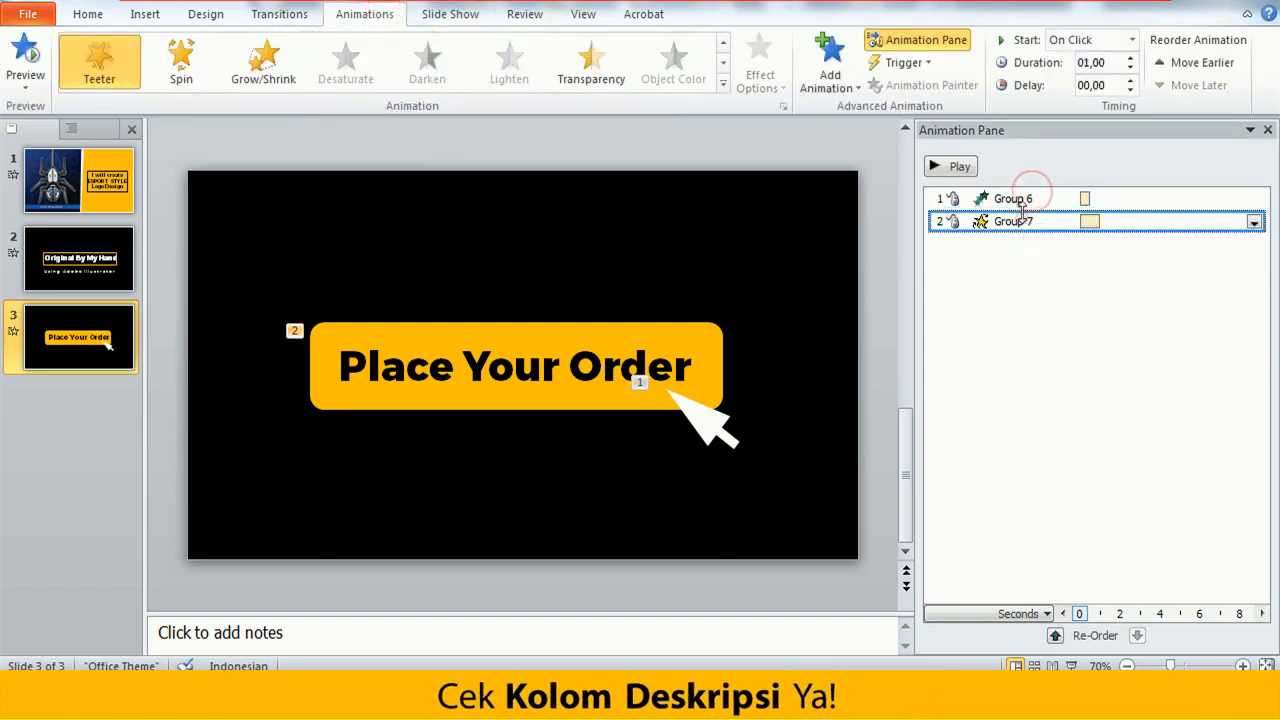
{"action": "left_click", "coordinate": [1021, 198]}
{"action": "left_click", "coordinate": [1018, 220]}
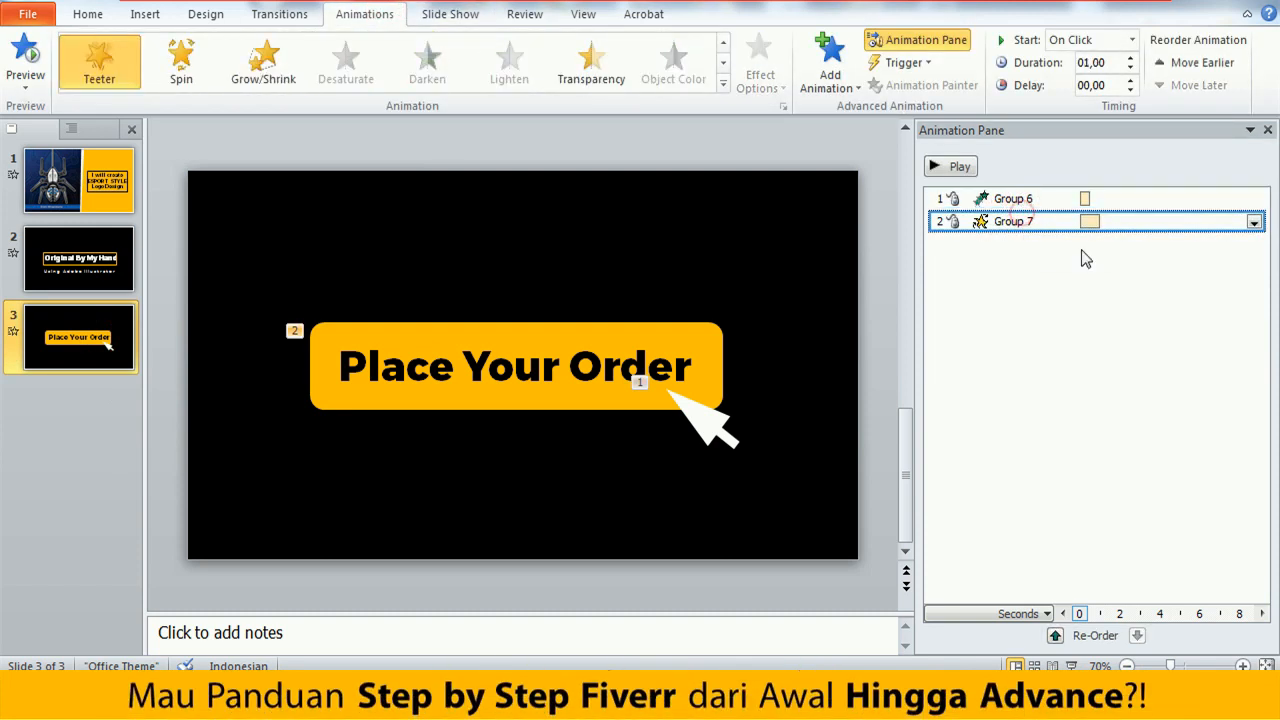
{"action": "left_click", "coordinate": [1207, 200]}
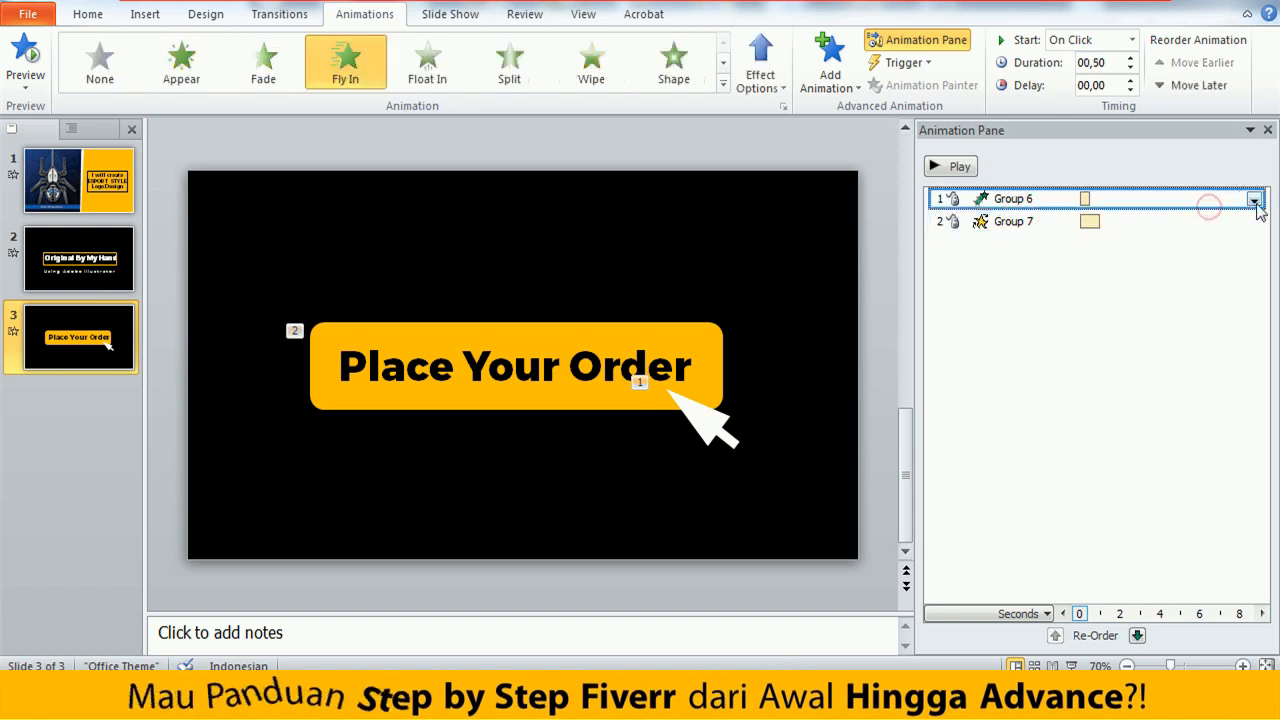
{"action": "left_click", "coordinate": [1254, 199]}
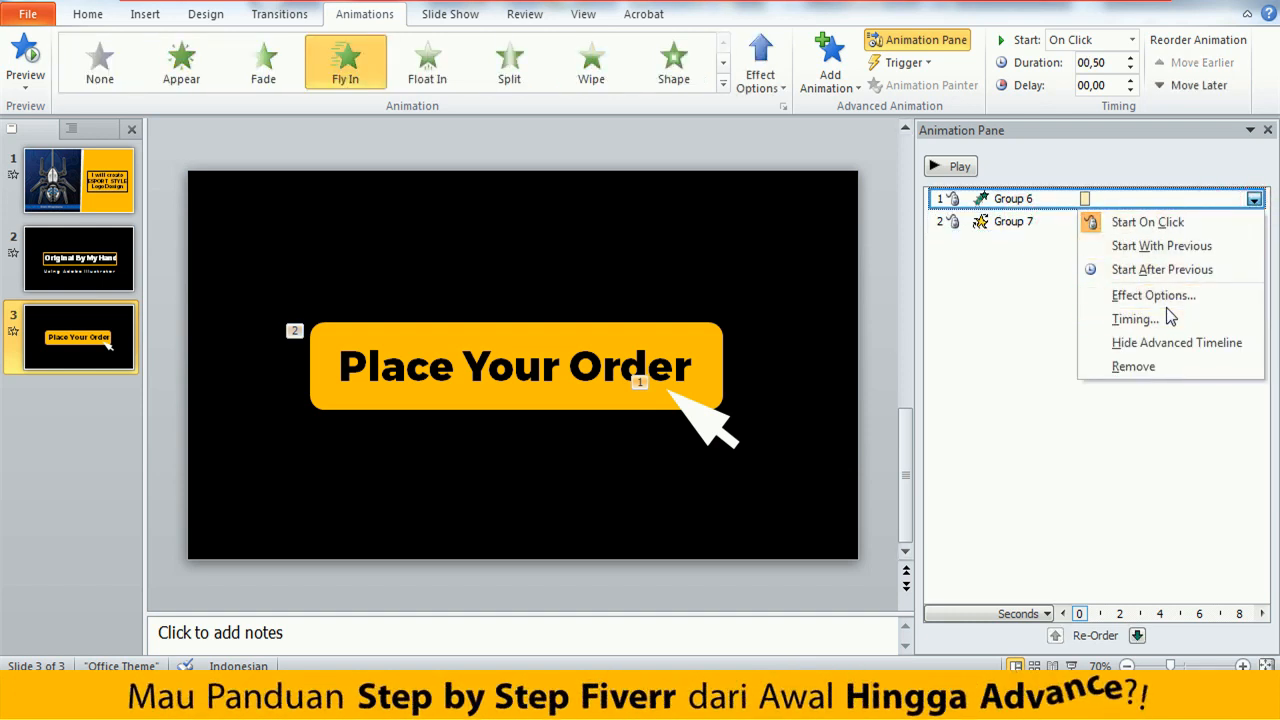
{"action": "left_click", "coordinate": [1255, 201]}
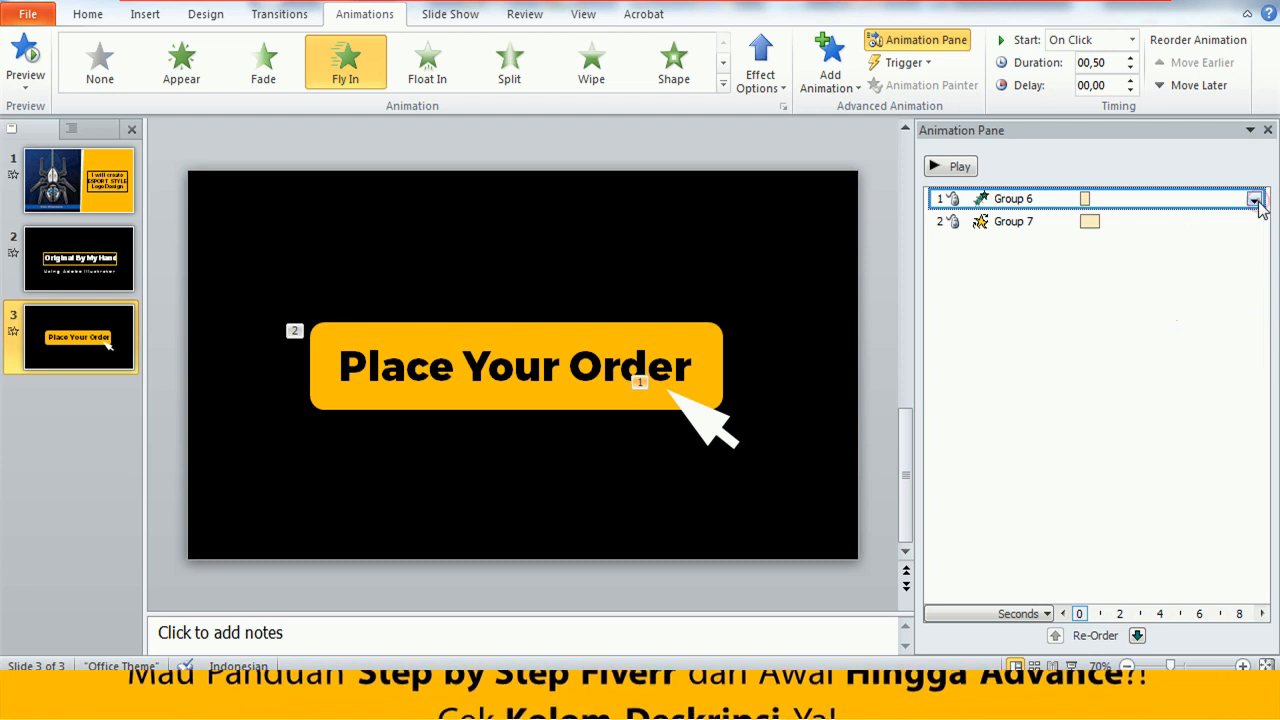
{"action": "left_click", "coordinate": [1015, 258]}
- Set the sound of the white arrow's Fly In effect to Suction and play slide 3's animations
{"action": "left_click", "coordinate": [1017, 200]}
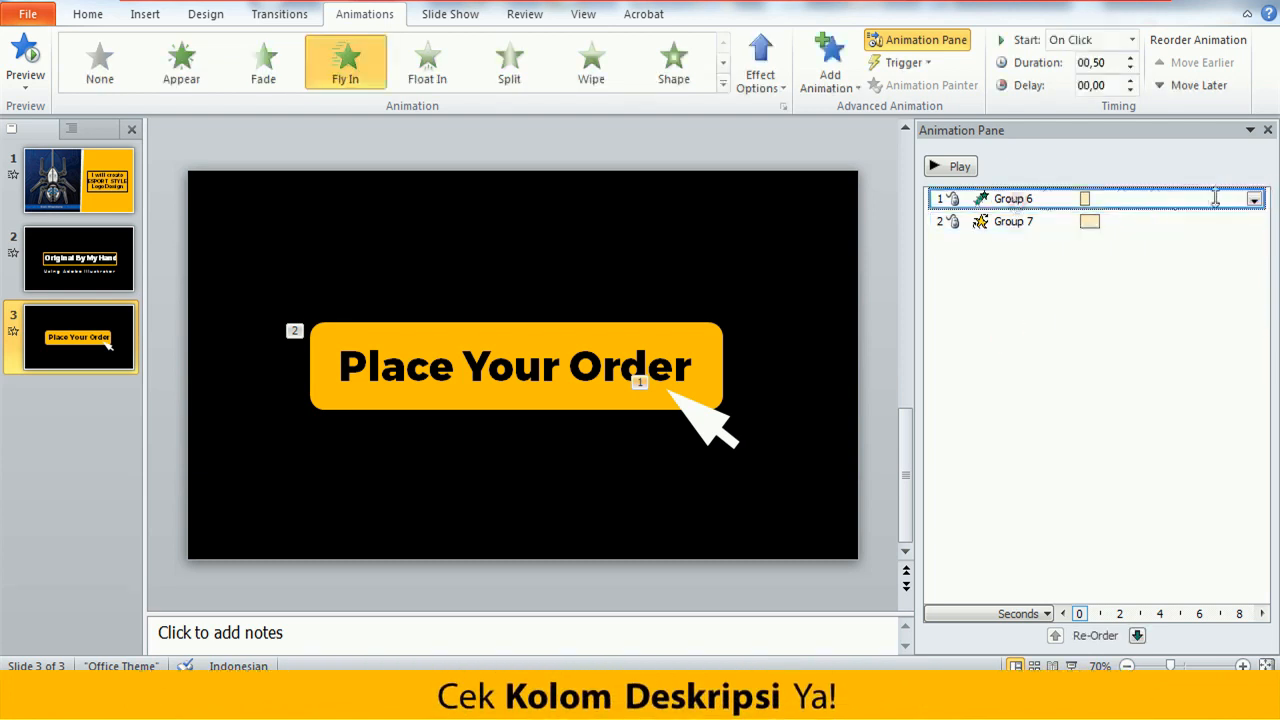
{"action": "left_click", "coordinate": [1253, 201]}
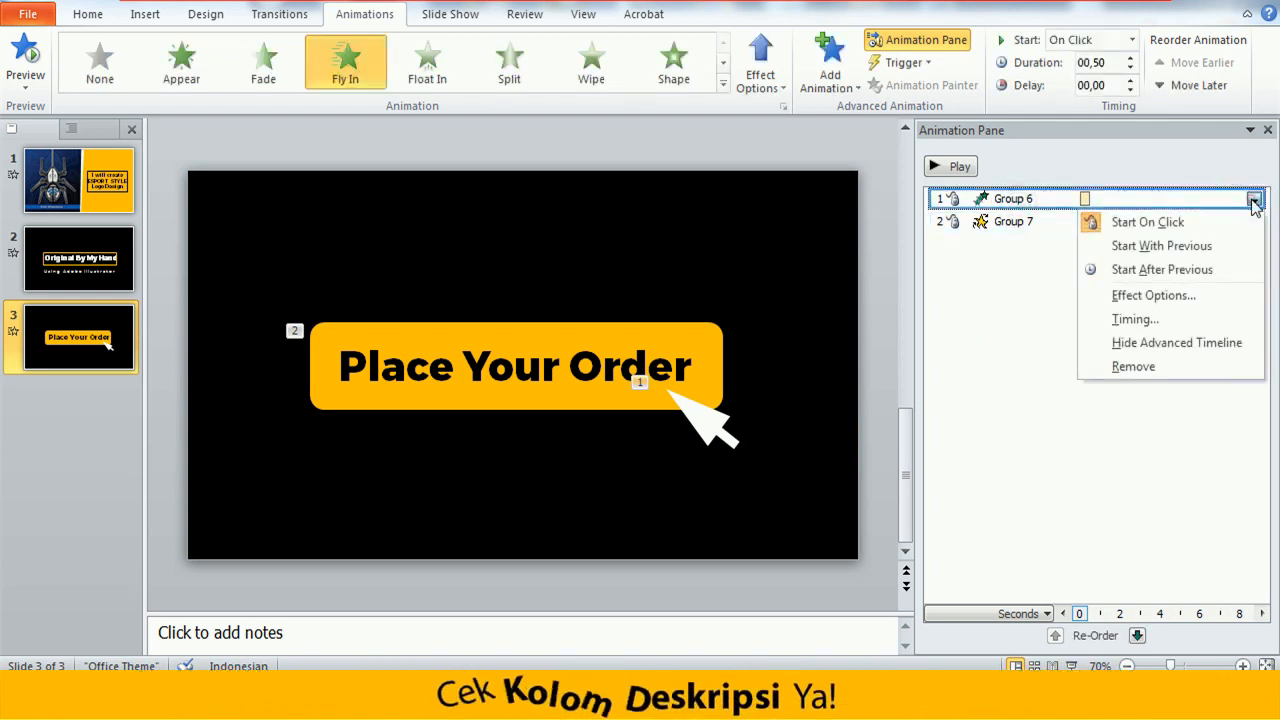
{"action": "left_click", "coordinate": [1170, 297]}
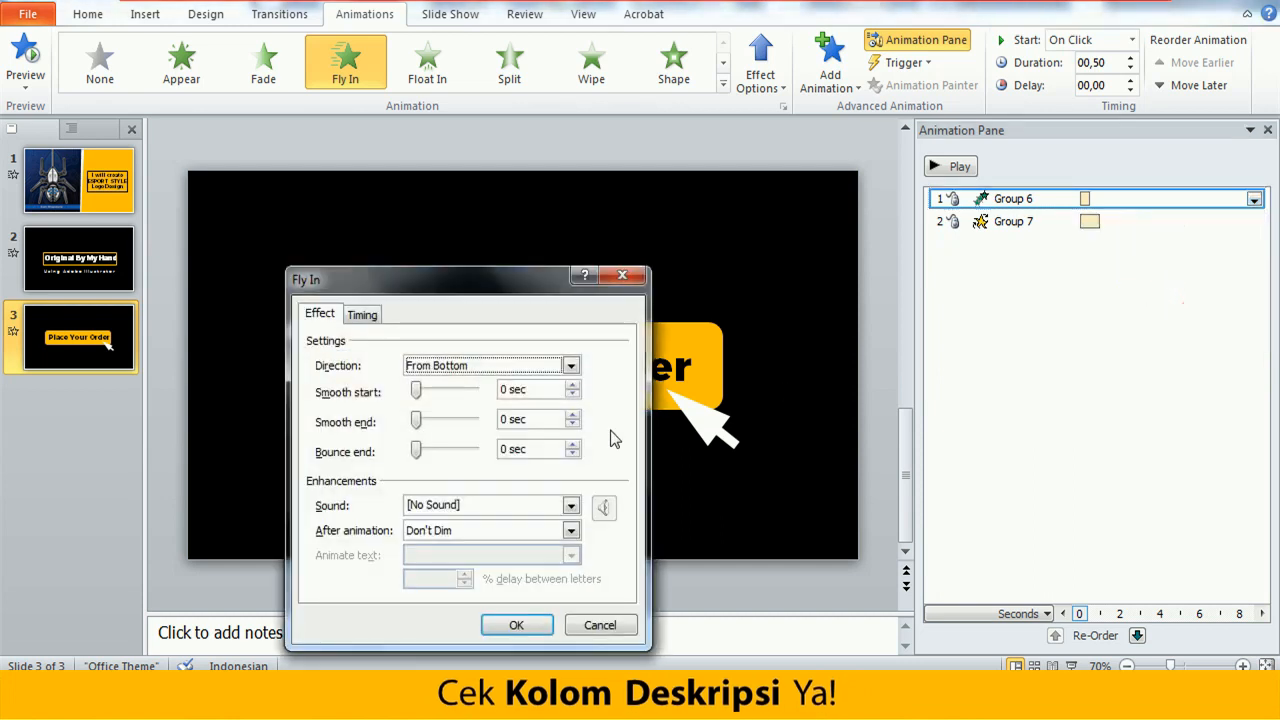
{"action": "left_click", "coordinate": [571, 506]}
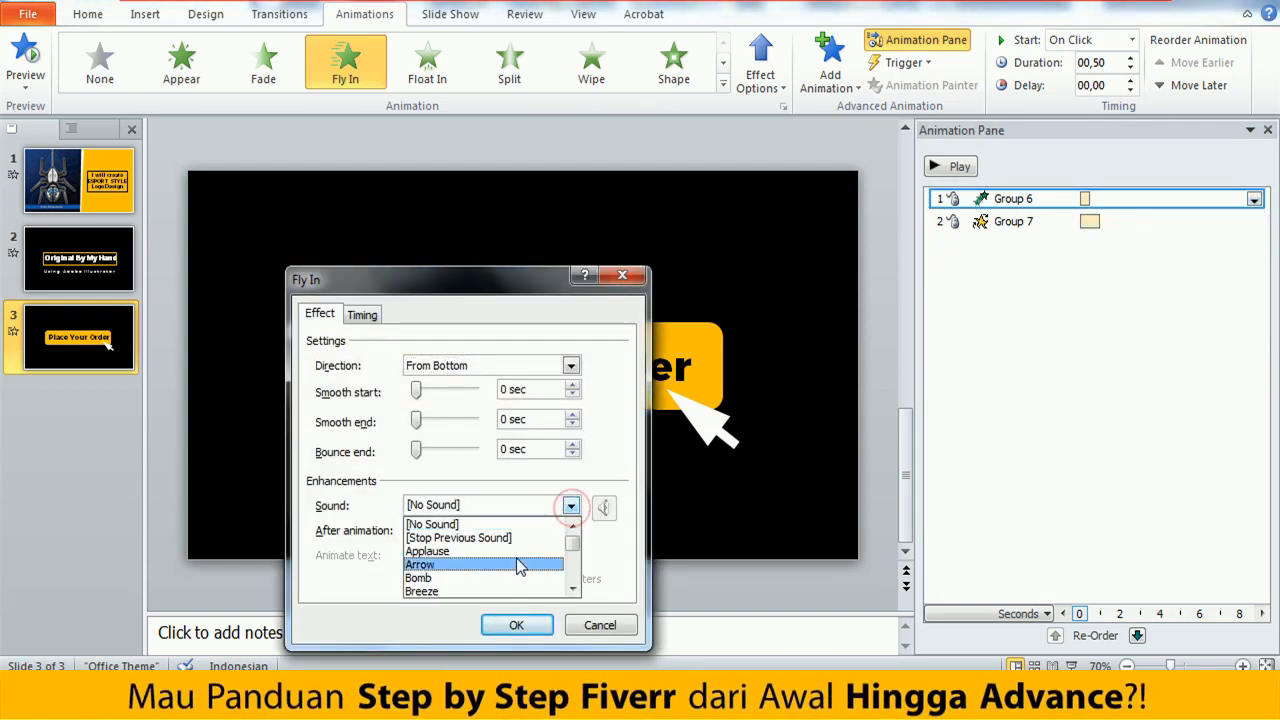
{"action": "left_click_drag", "start_coordinate": [569, 590], "coordinate": [569, 590]}
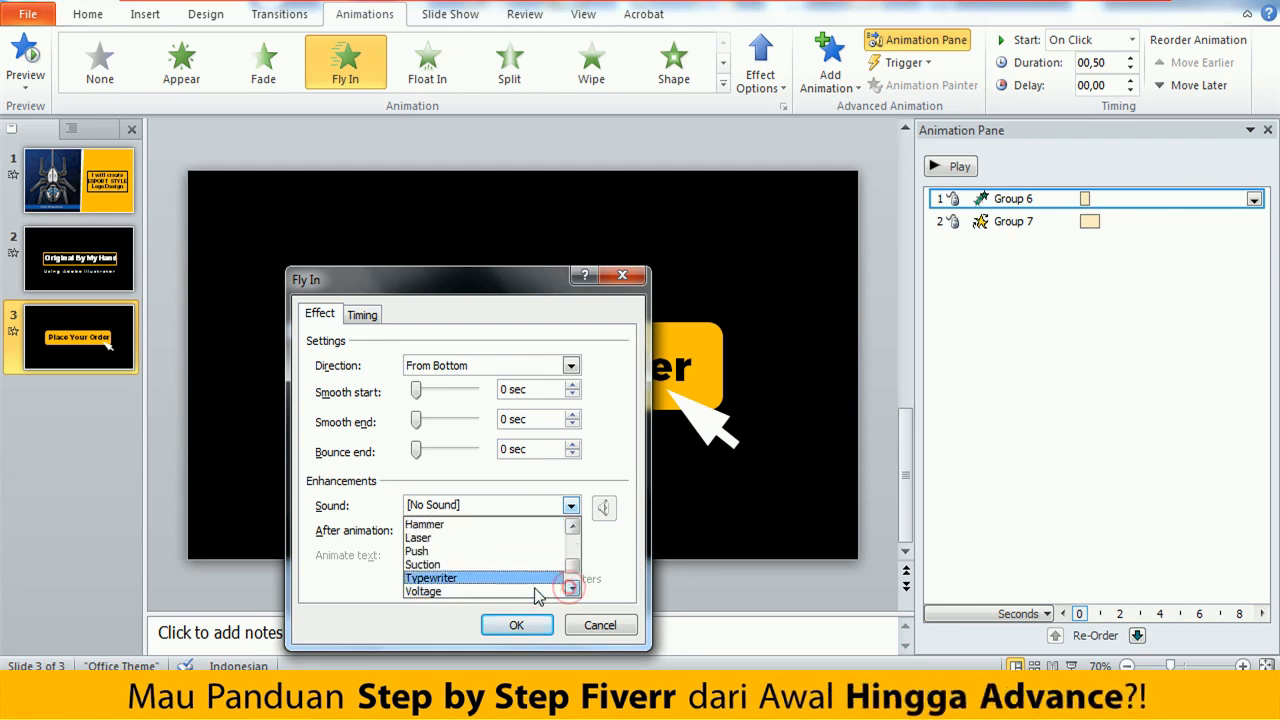
{"action": "left_click", "coordinate": [459, 566]}
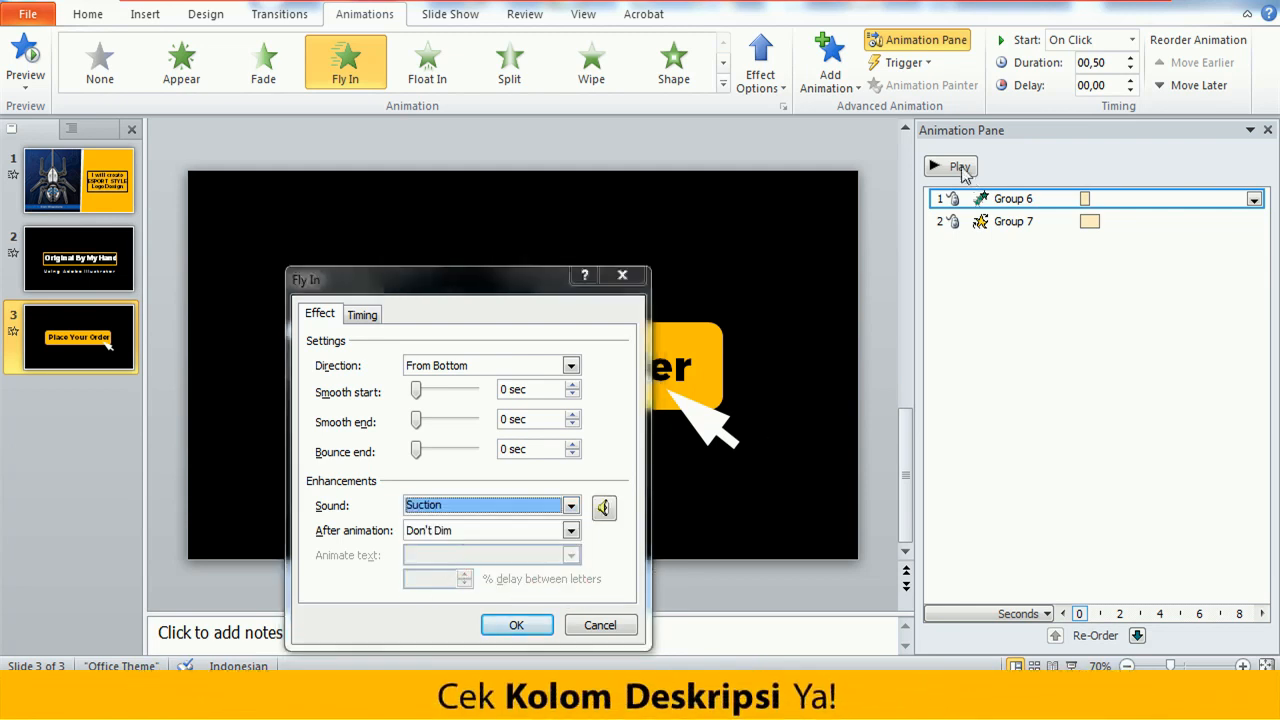
{"action": "left_click", "coordinate": [528, 630]}
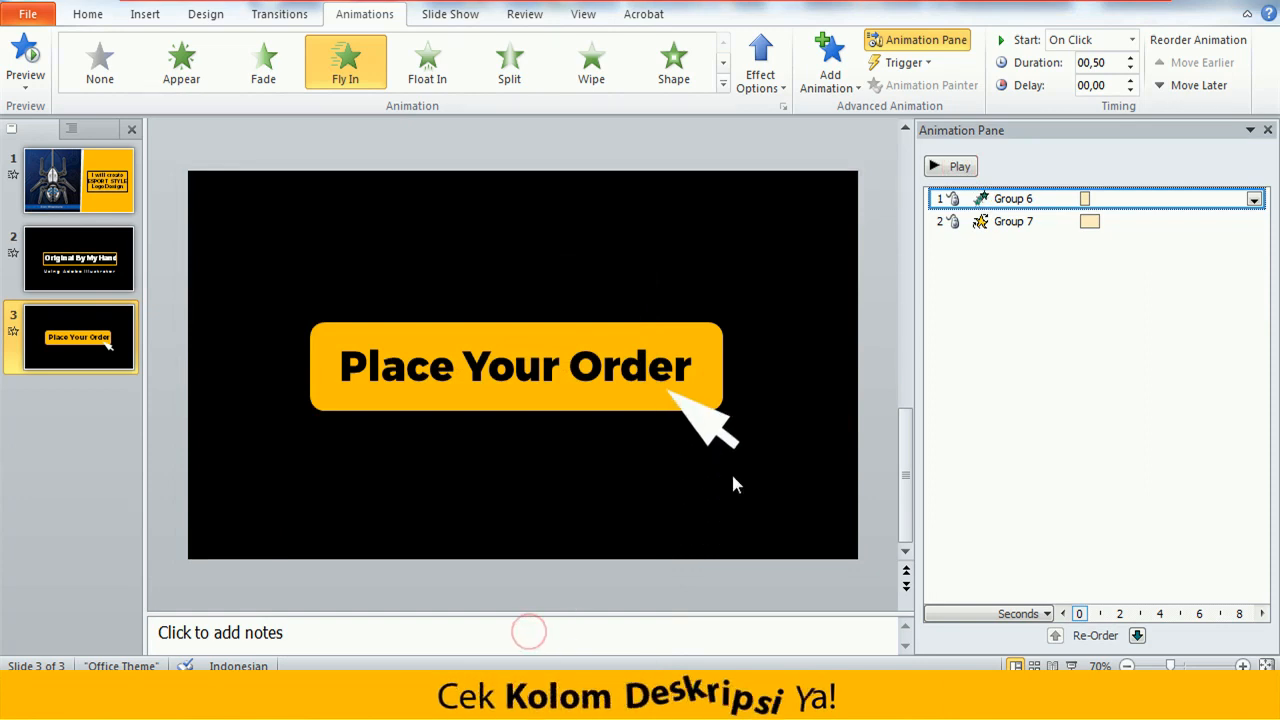
{"action": "left_click", "coordinate": [962, 167]}
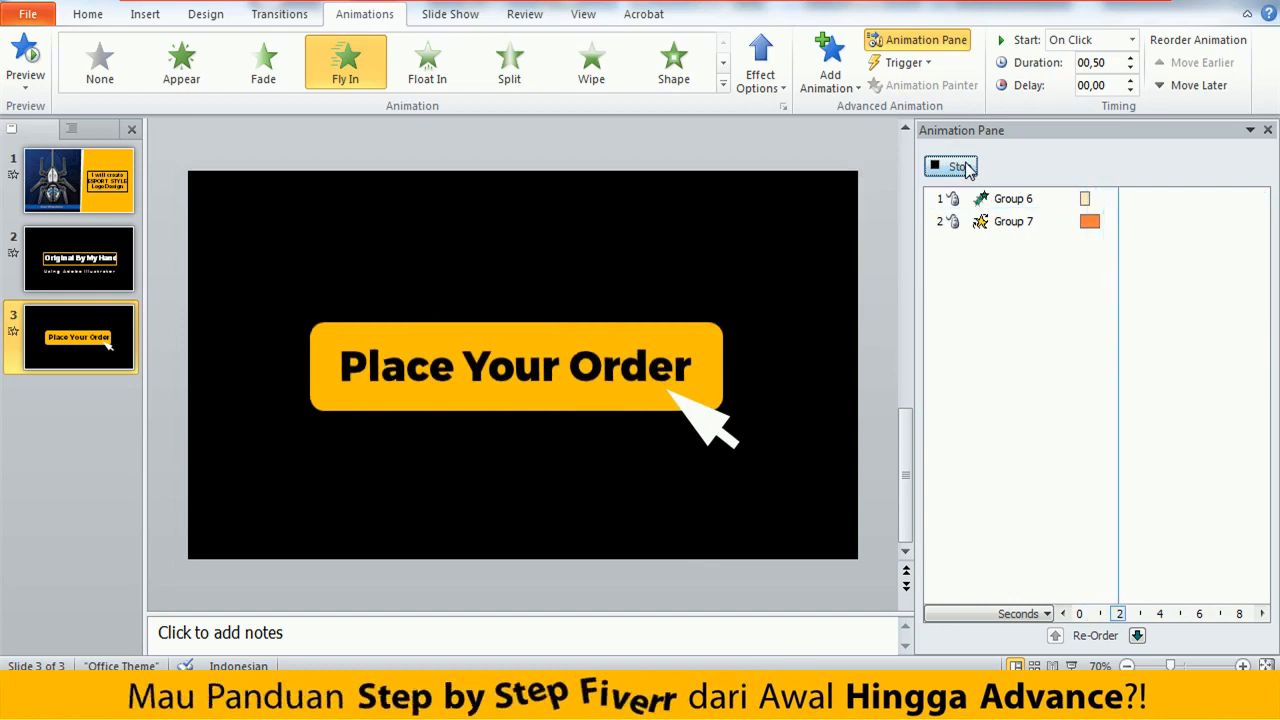
{"action": "left_click", "coordinate": [985, 293]}
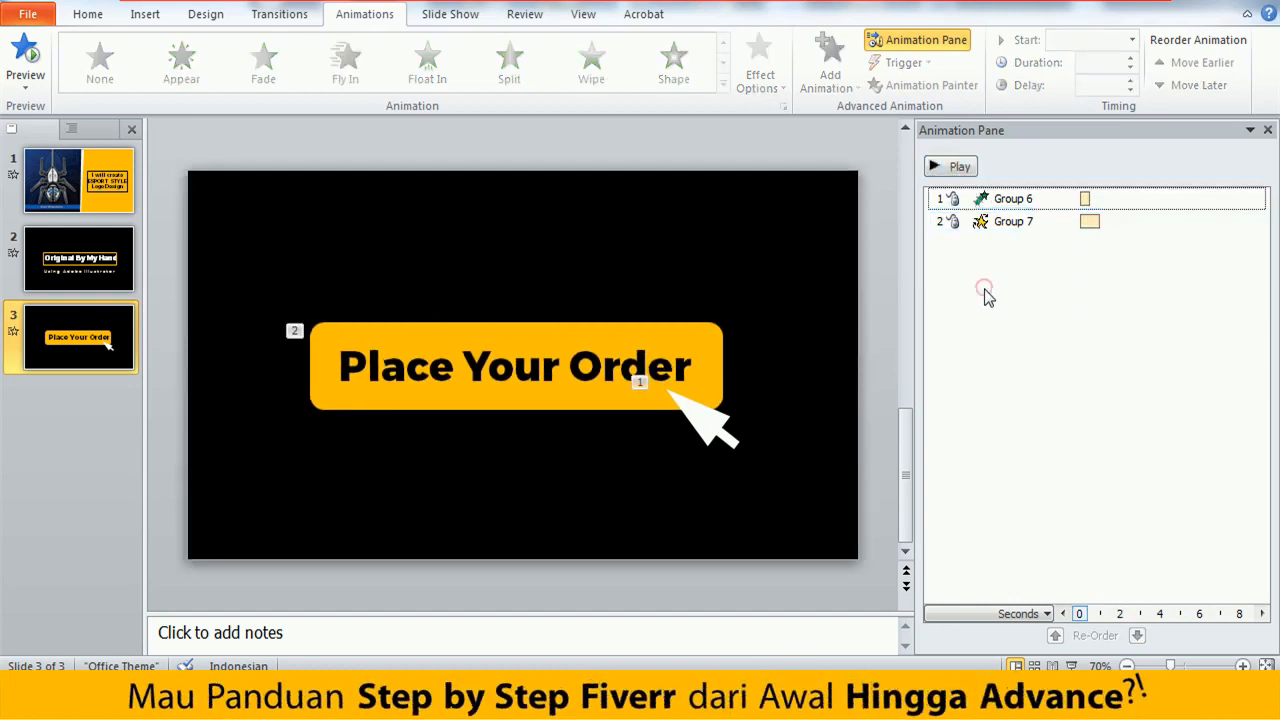
- Set the sound of the "Place Your Order" button's Teeter effect to Cash Register and replay slide 3's animations
{"action": "left_click", "coordinate": [1047, 222]}
{"action": "left_click", "coordinate": [1254, 224]}
{"action": "left_click", "coordinate": [1169, 318]}
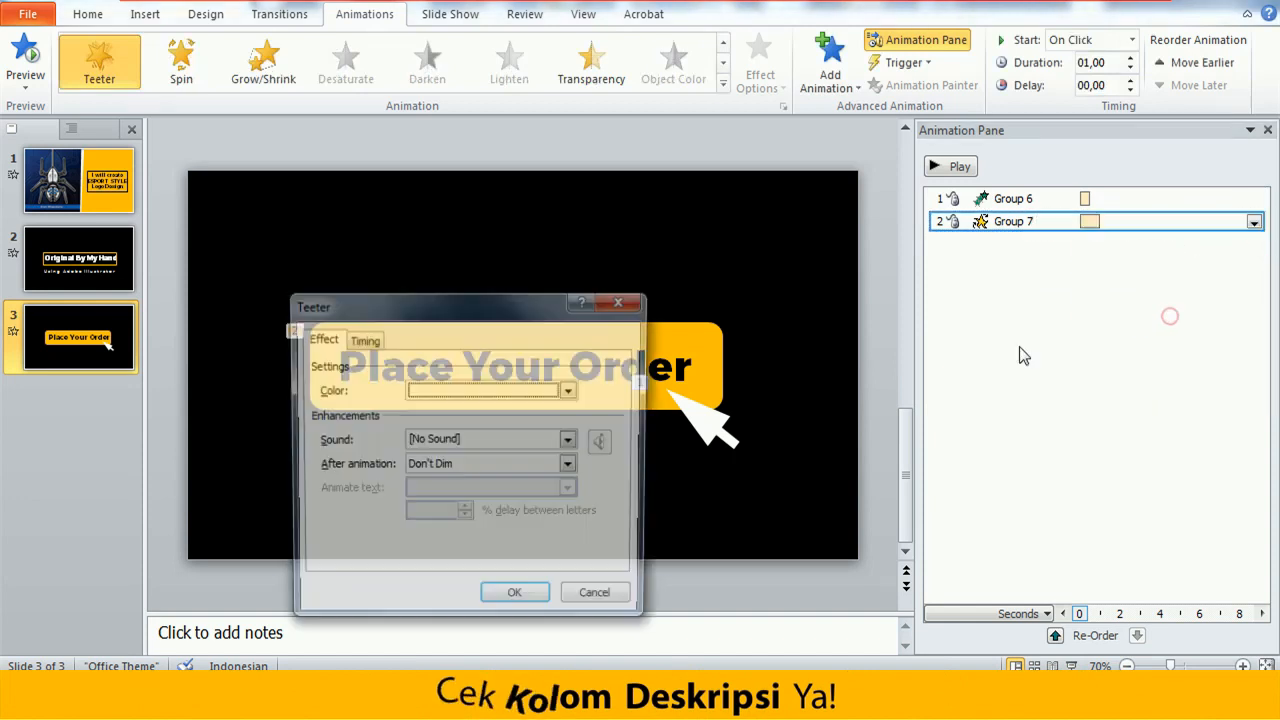
{"action": "left_click", "coordinate": [571, 466]}
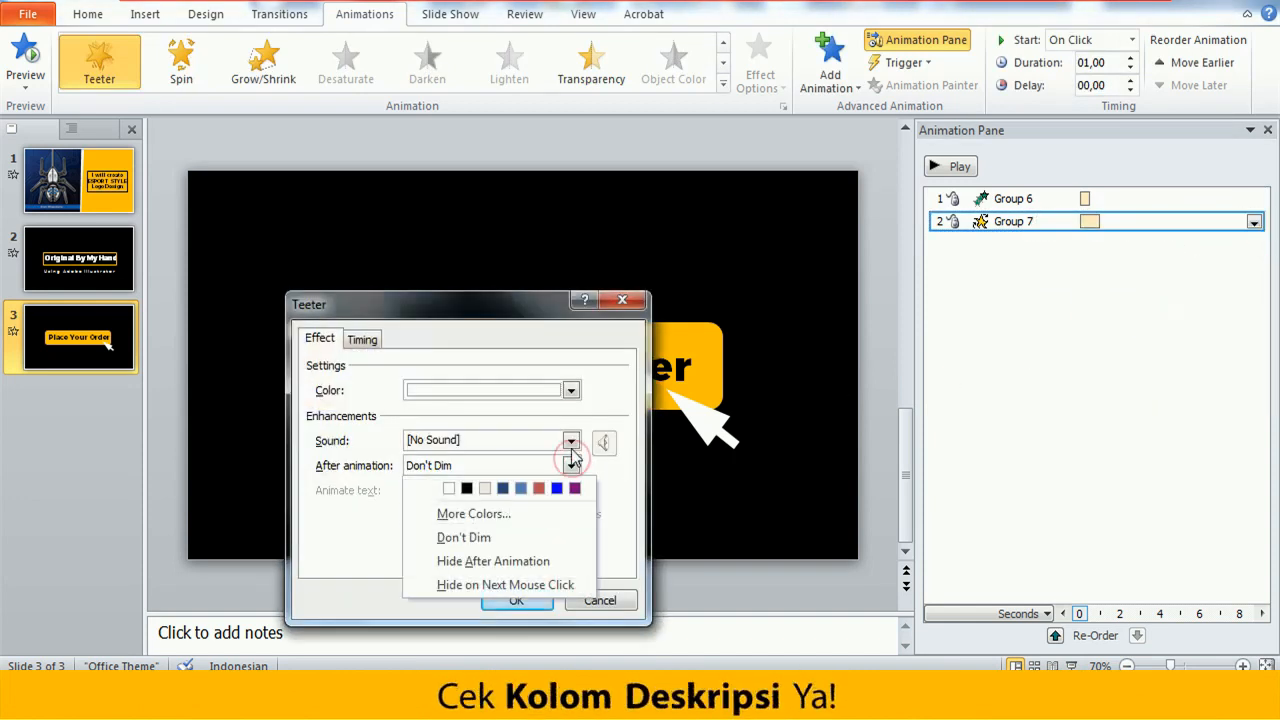
{"action": "left_click", "coordinate": [571, 443]}
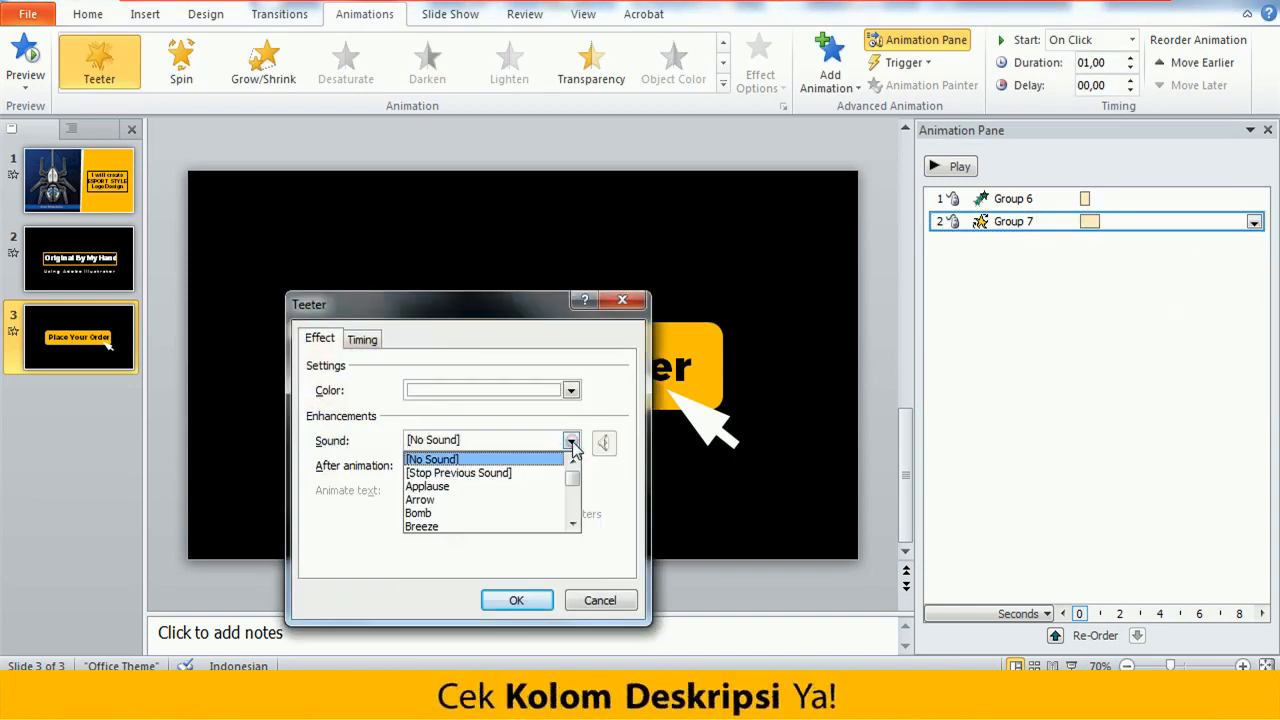
{"action": "left_click", "coordinate": [574, 523]}
{"action": "left_click", "coordinate": [500, 513]}
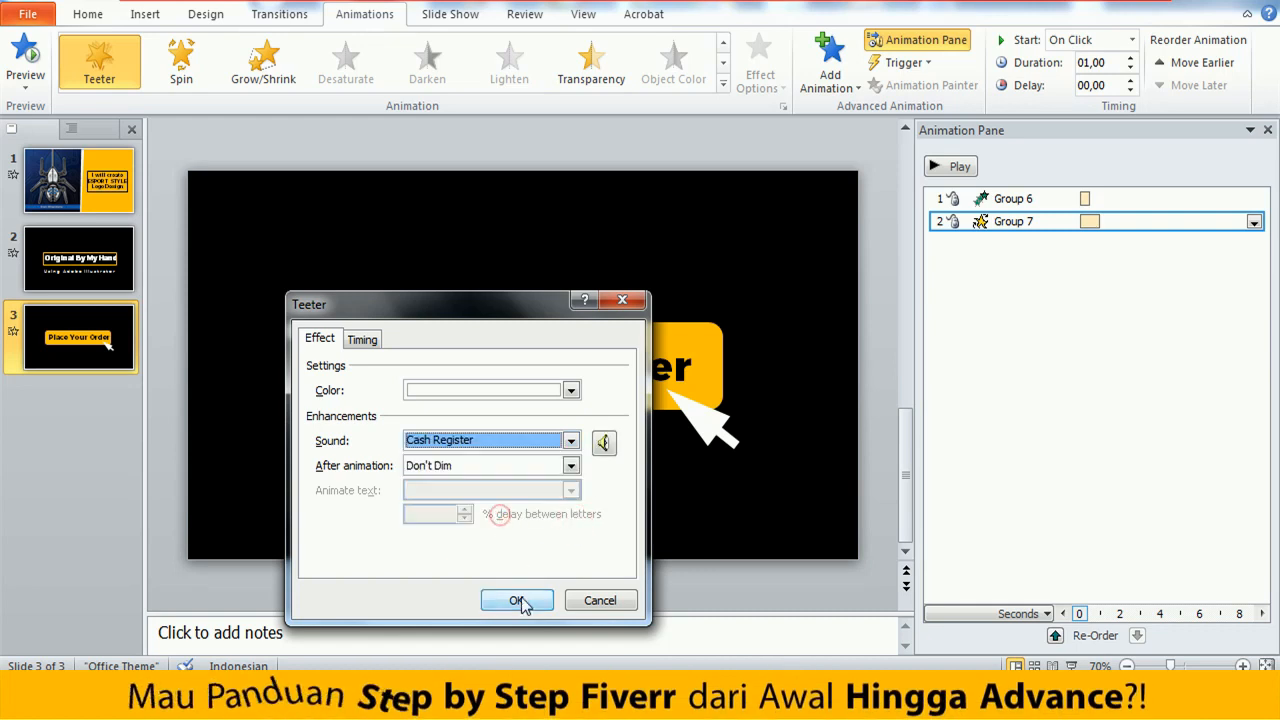
{"action": "left_click", "coordinate": [516, 600]}
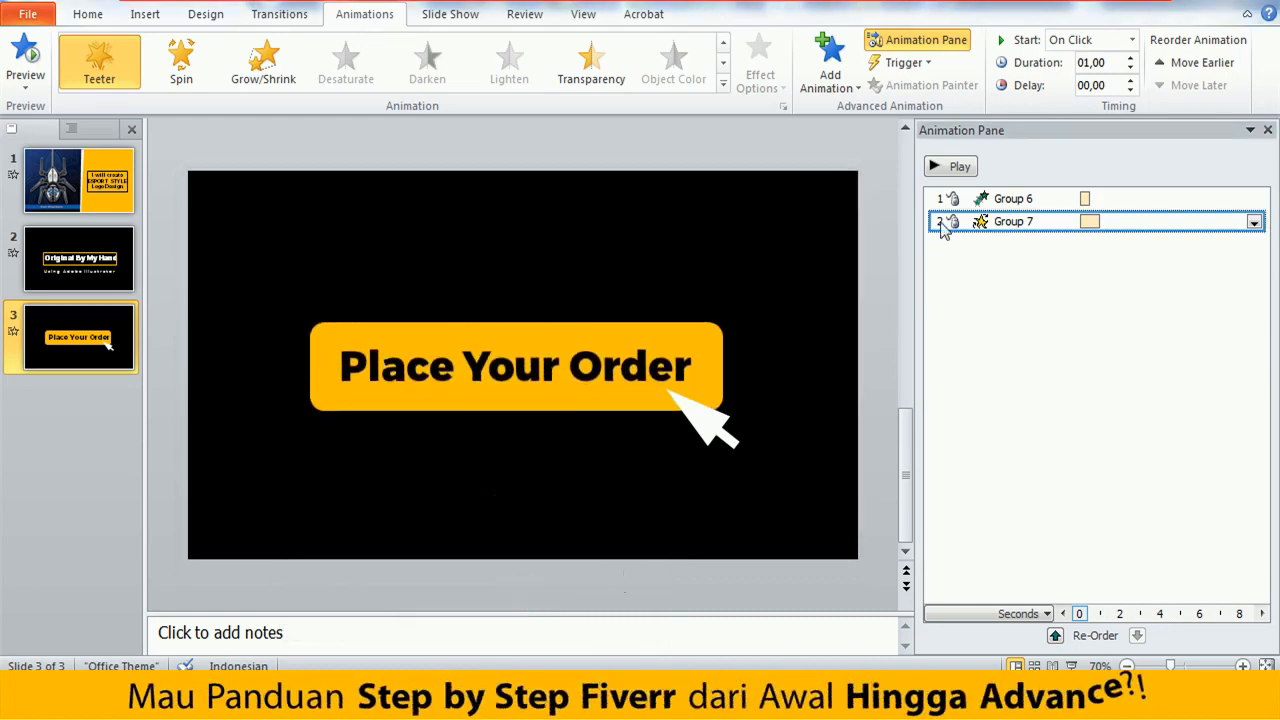
{"action": "left_click", "coordinate": [962, 168]}
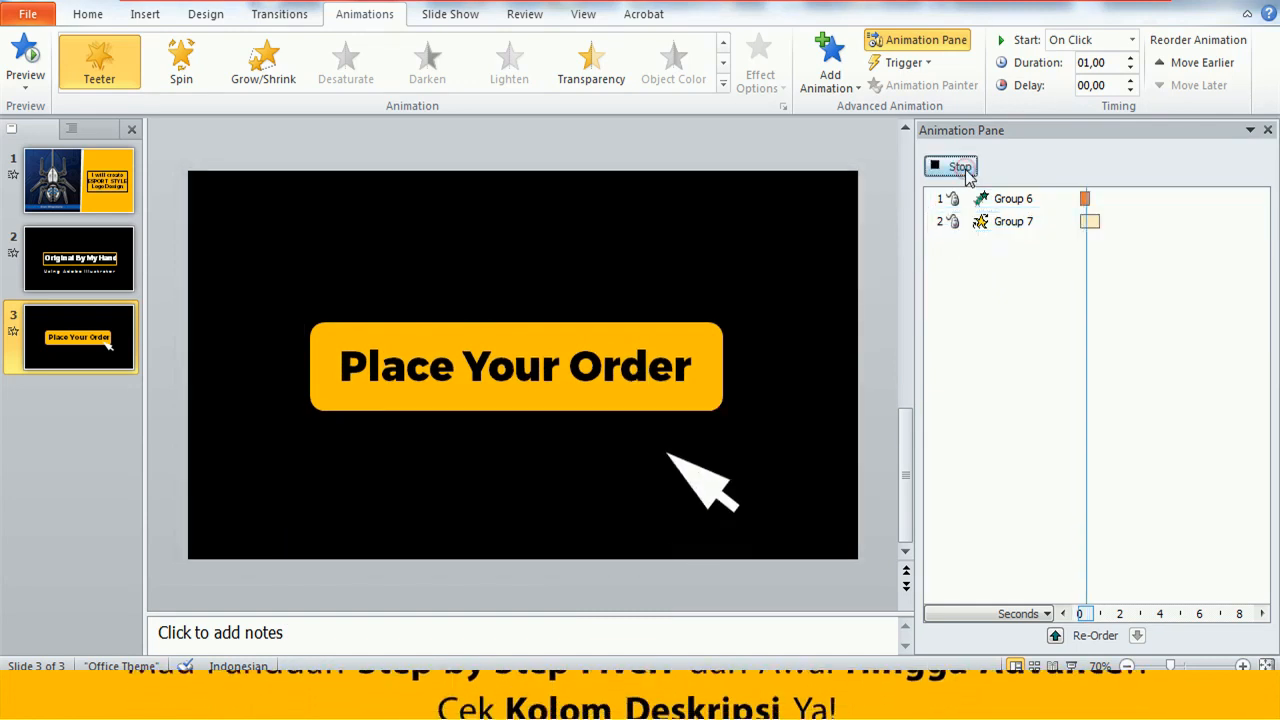